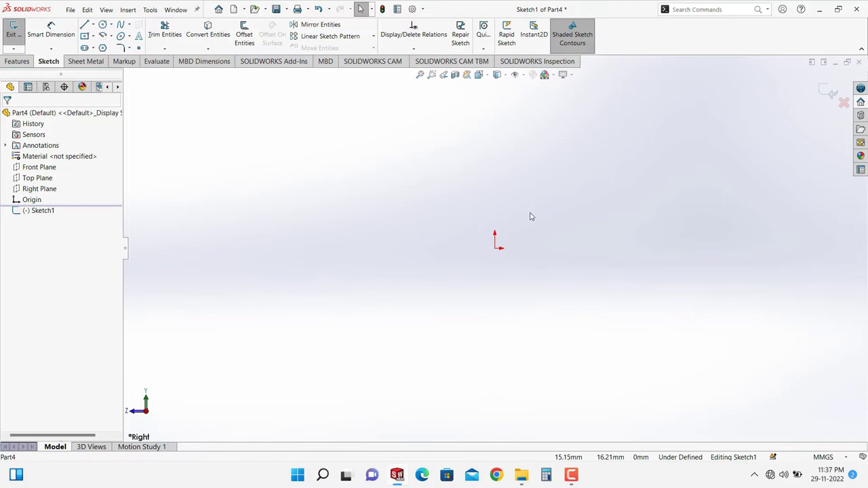
# Step: Sketch a horizontal midpoint line about 77 mm long, centred on the origin
pyautogui.click(94, 25)
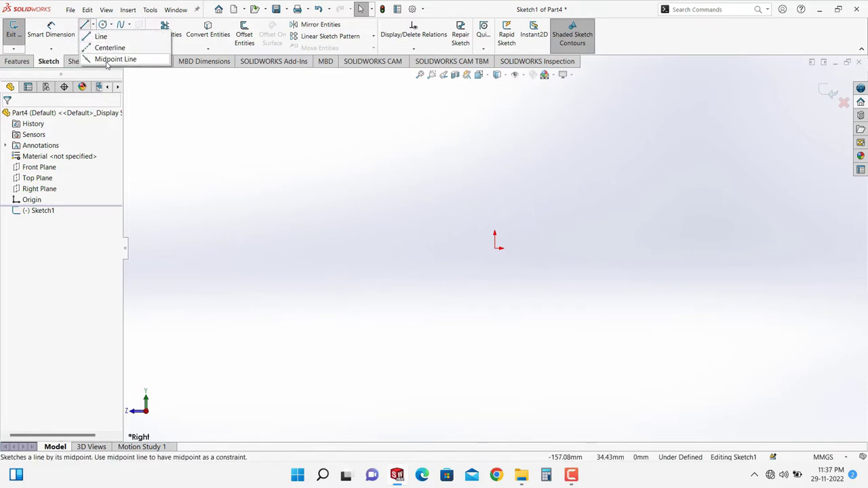
pyautogui.click(114, 59)
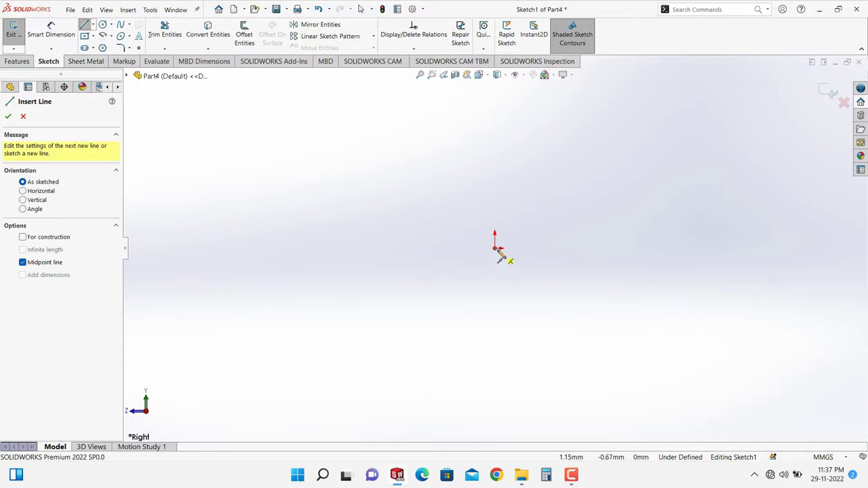
pyautogui.click(495, 248)
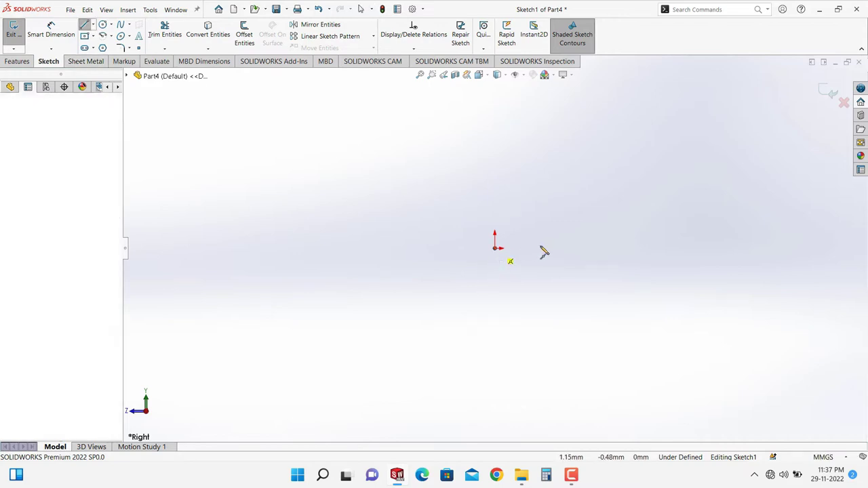
pyautogui.click(586, 248)
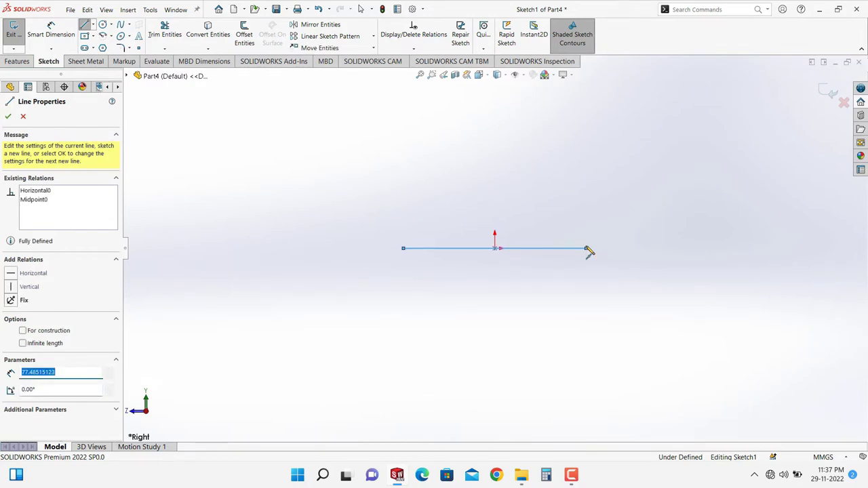
pyautogui.press('Escape')
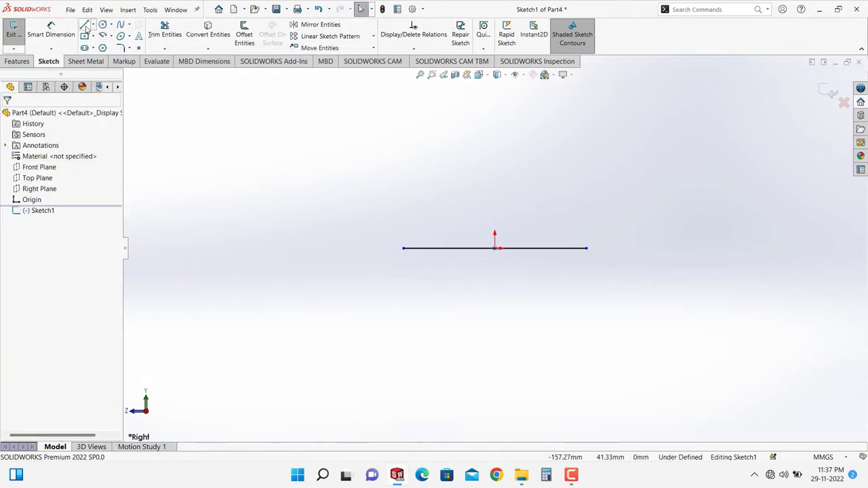
# Step: Sketch a closed L-shaped profile about 77 mm long above the horizontal line, with its taller leg at the line's left end
pyautogui.press('l')
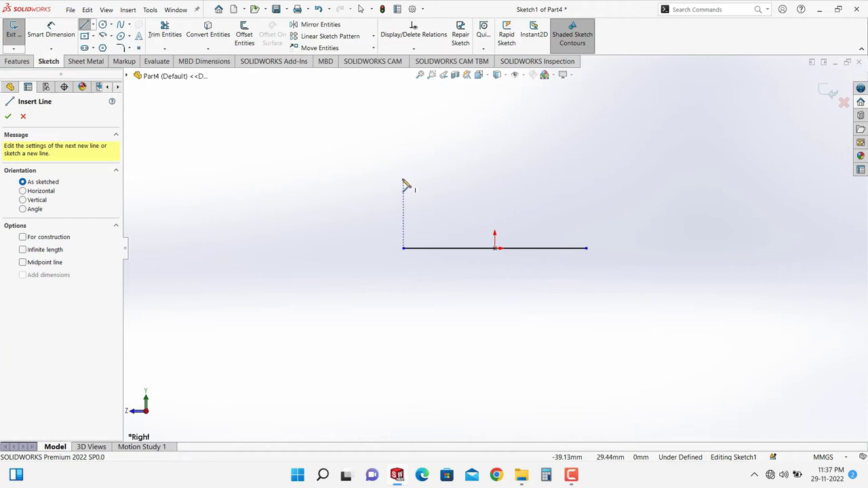
pyautogui.click(404, 178)
pyautogui.click(404, 119)
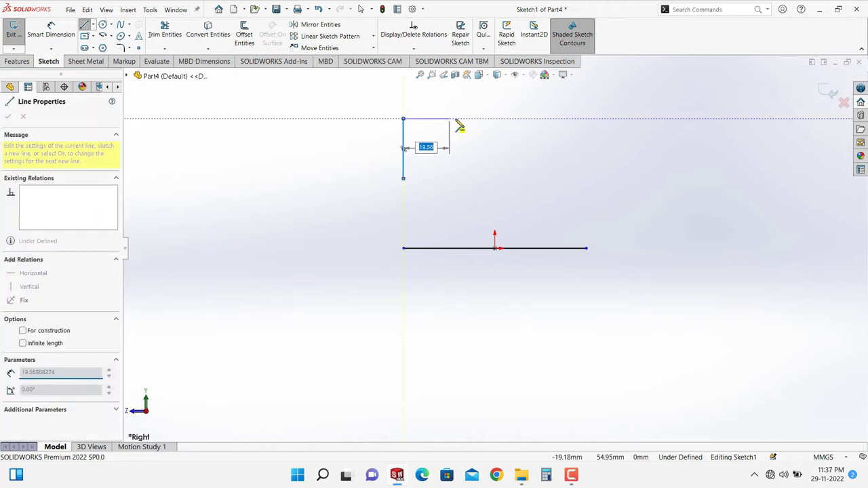
pyautogui.click(456, 119)
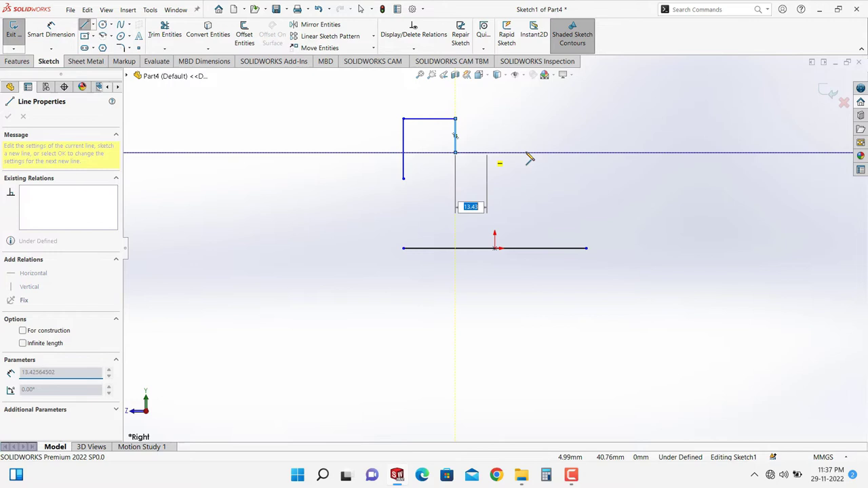
pyautogui.click(586, 154)
pyautogui.click(586, 153)
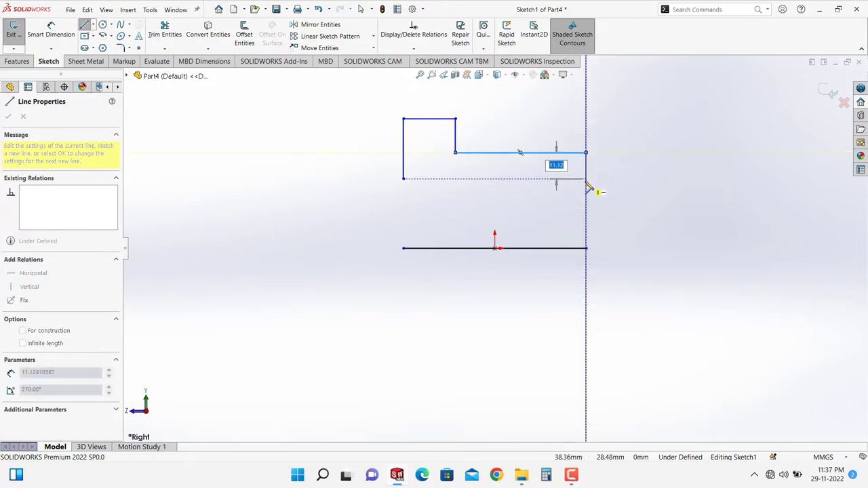
pyautogui.click(587, 180)
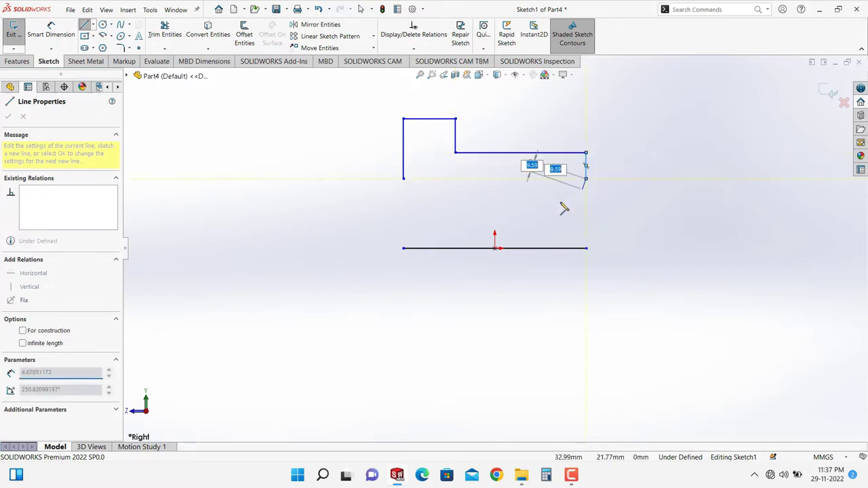
pyautogui.click(404, 180)
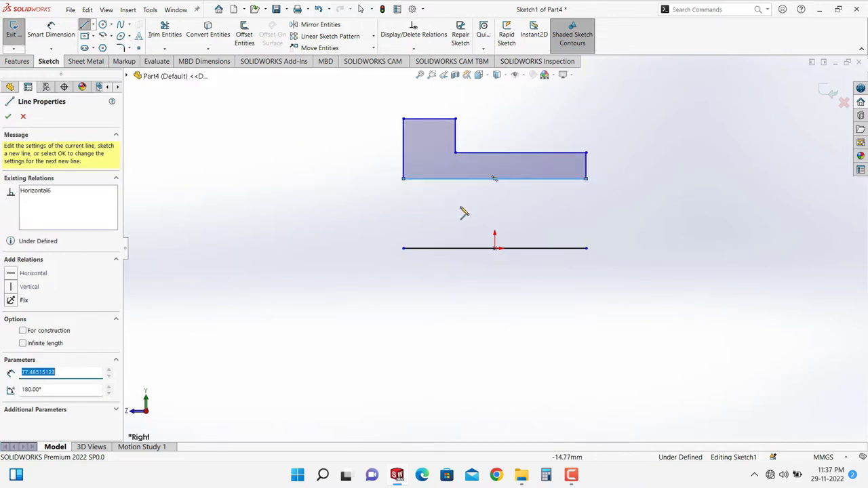
pyautogui.press('Escape')
pyautogui.press('Escape')
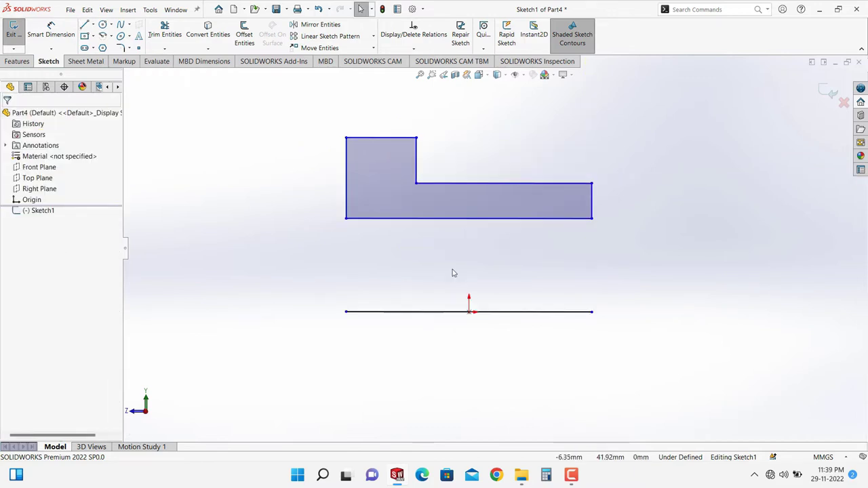
# Step: Convert the horizontal line through the origin to construction geometry
pyautogui.rightClick(400, 316)
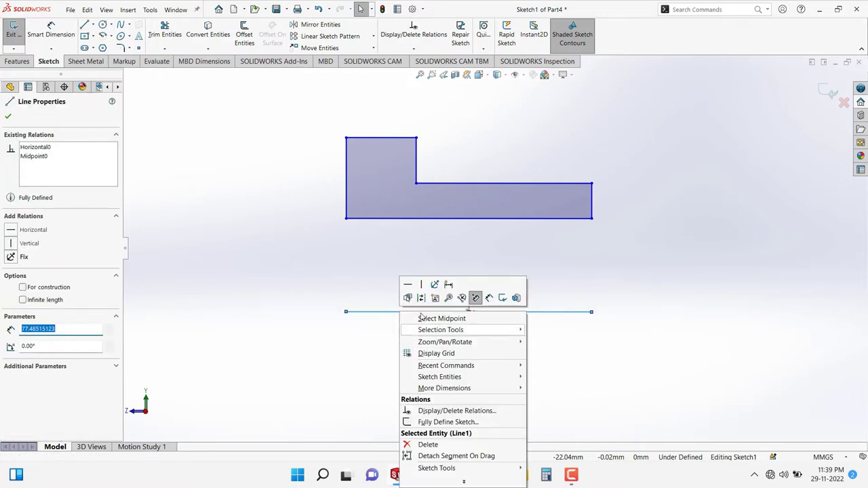
pyautogui.click(421, 298)
pyautogui.click(587, 271)
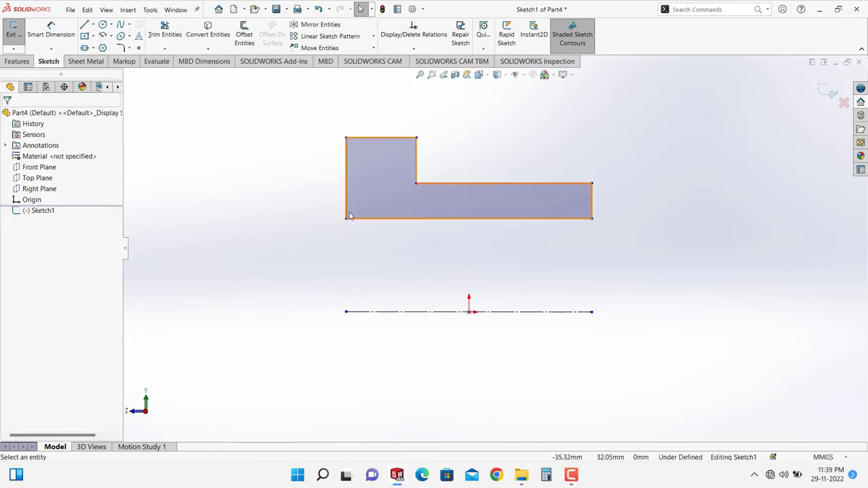
# Step: Dimension the profile's bottom edge as a 30 mm diameter about the centerline
pyautogui.scroll(1, 493, 245)
pyautogui.click(51, 29)
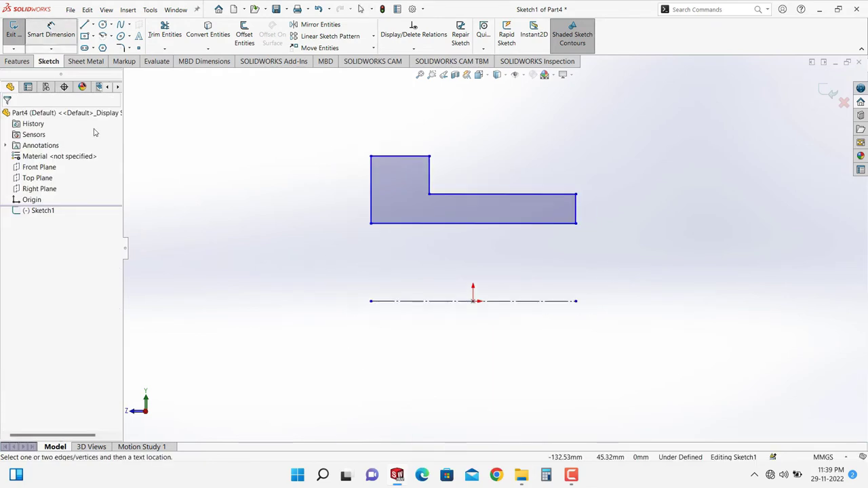
pyautogui.click(429, 224)
pyautogui.click(432, 301)
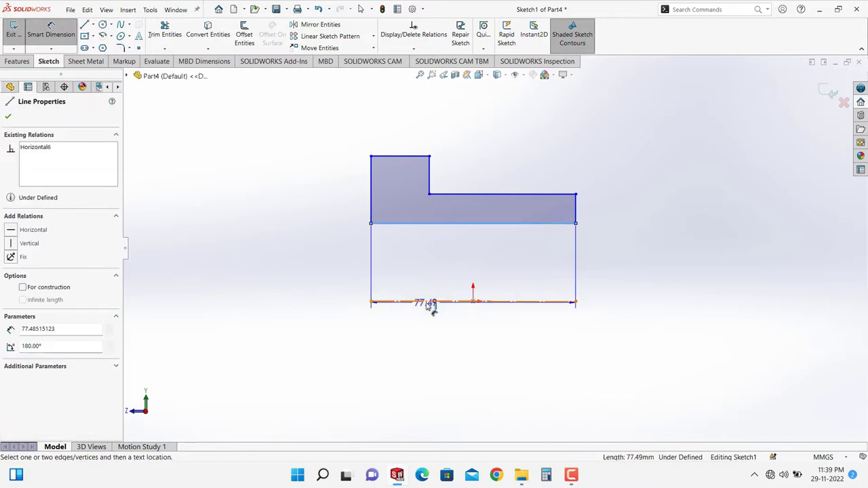
pyautogui.click(353, 306)
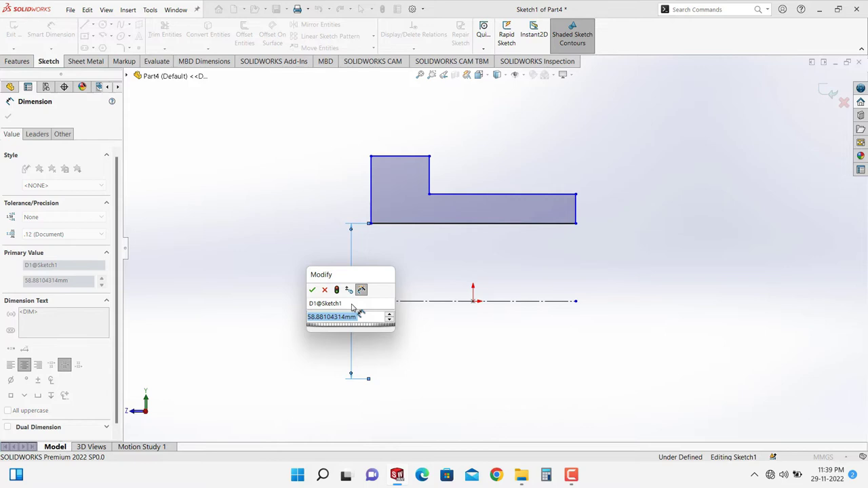
pyautogui.write('30')
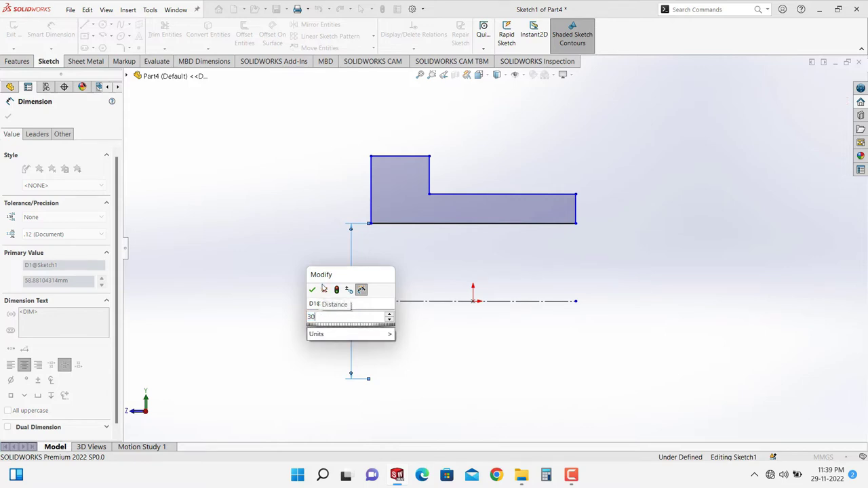
pyautogui.click(312, 291)
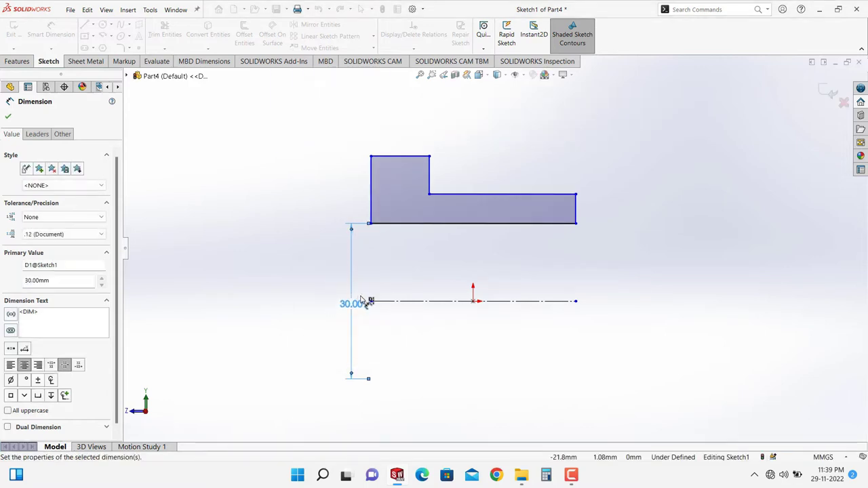
# Step: Dimension the upper edge of the profile's long leg as a 60 mm diameter about the centerline
pyautogui.click(521, 203)
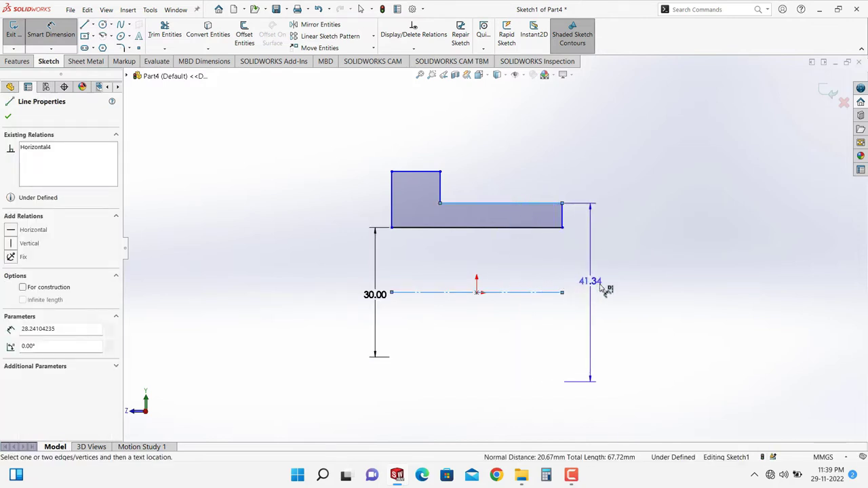
pyautogui.click(606, 288)
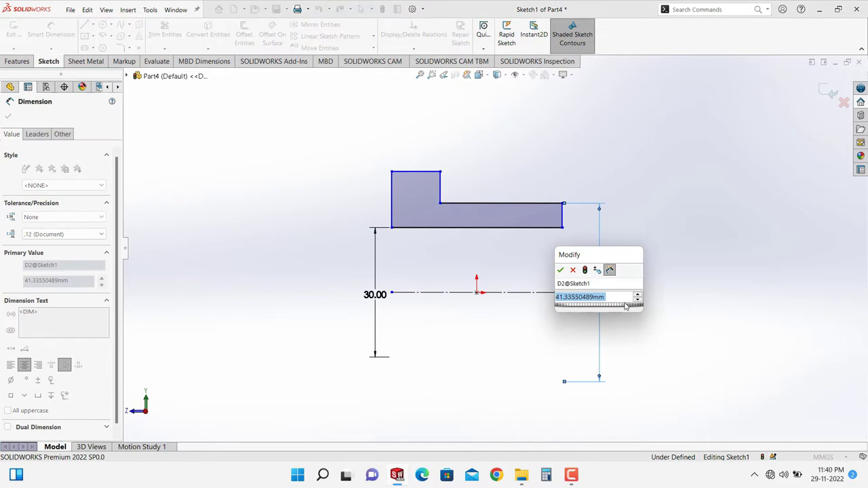
pyautogui.write('60')
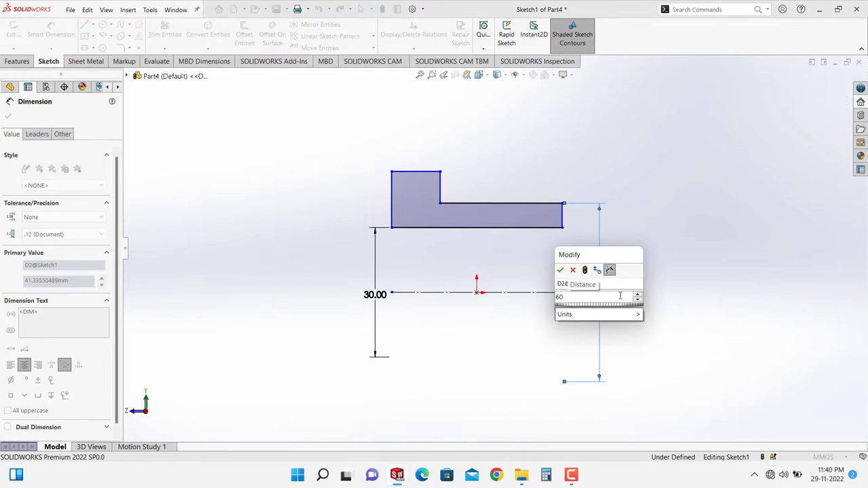
pyautogui.click(560, 270)
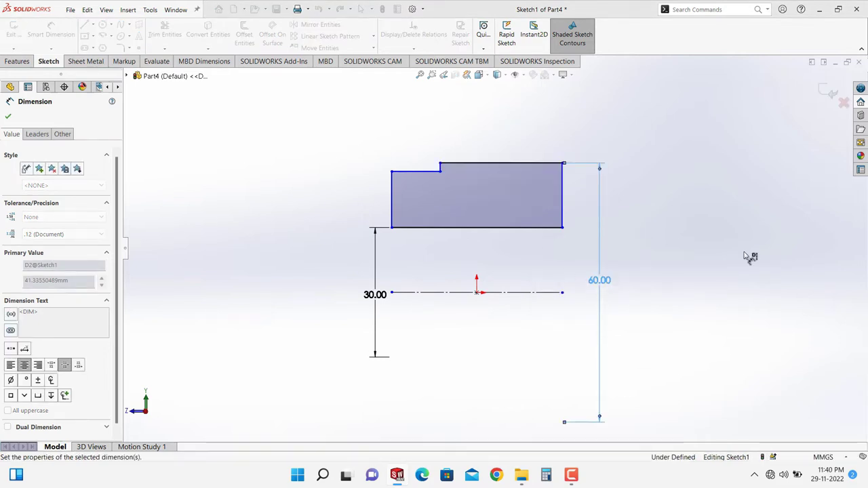
pyautogui.click(659, 246)
pyautogui.hotkey('ctrl', 'Left')
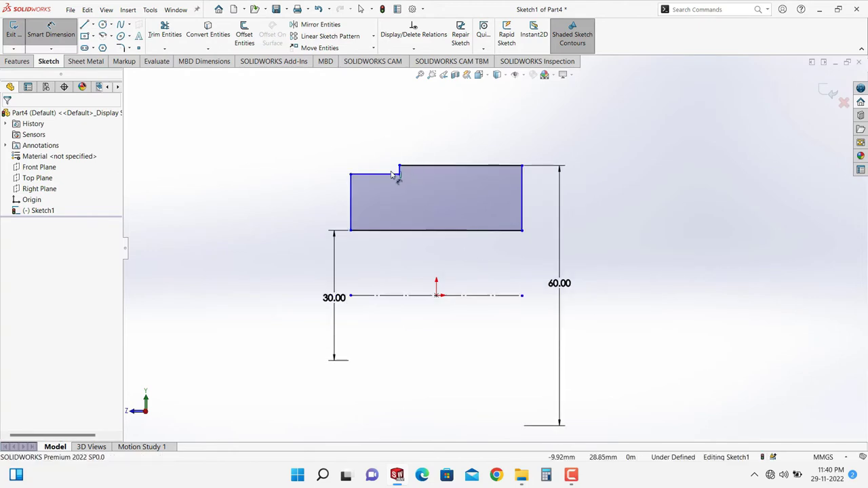
# Step: Dimension the top edge of the profile's short left leg as a 100 mm diameter about the centerline
pyautogui.click(394, 213)
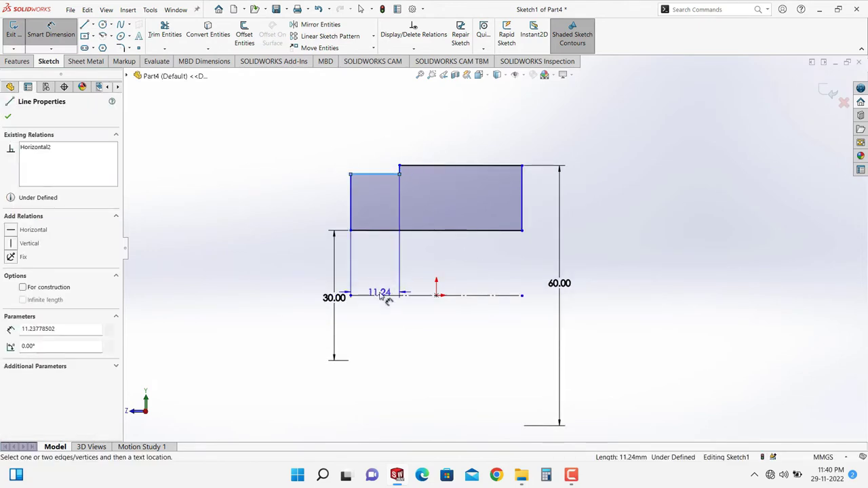
pyautogui.click(383, 295)
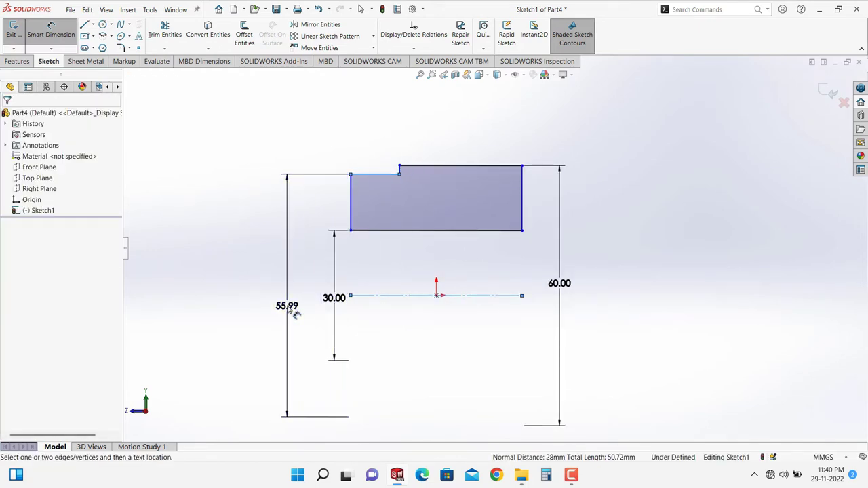
pyautogui.click(291, 311)
pyautogui.write('100')
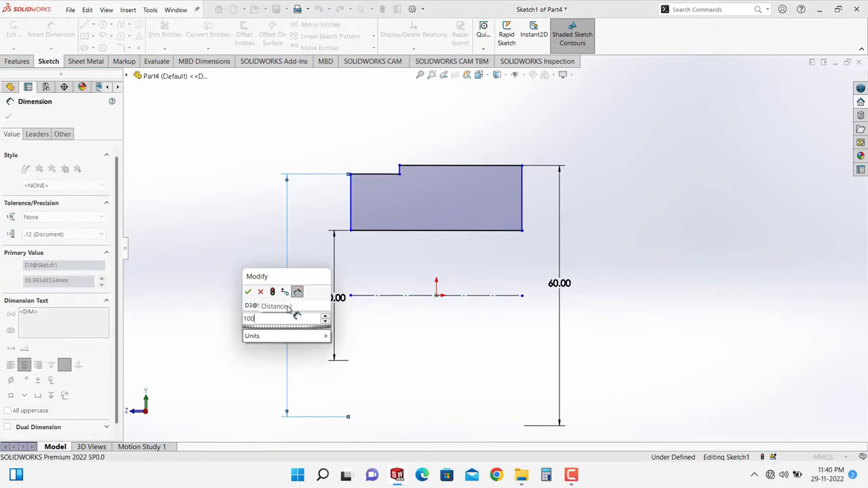
pyautogui.click(248, 292)
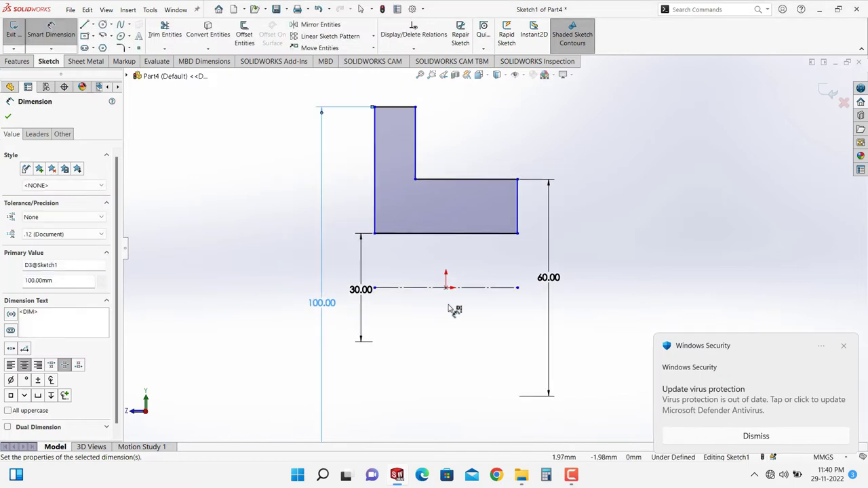
pyautogui.click(844, 348)
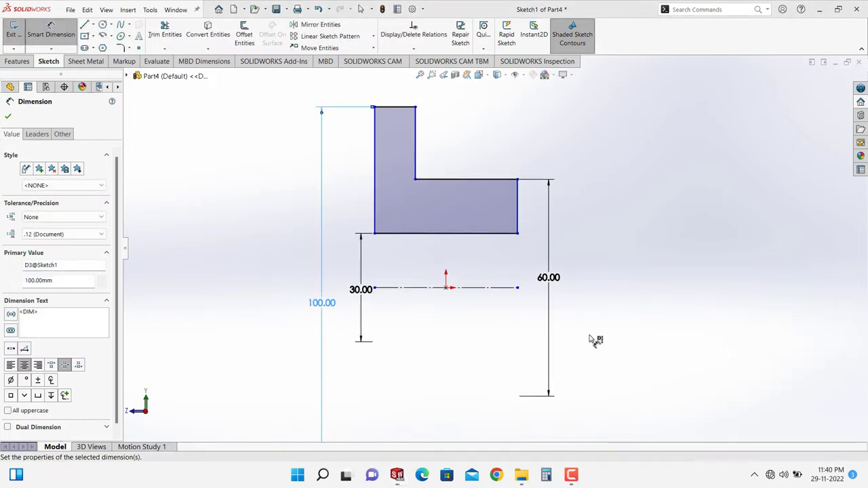
pyautogui.press('f')
pyautogui.click(644, 312)
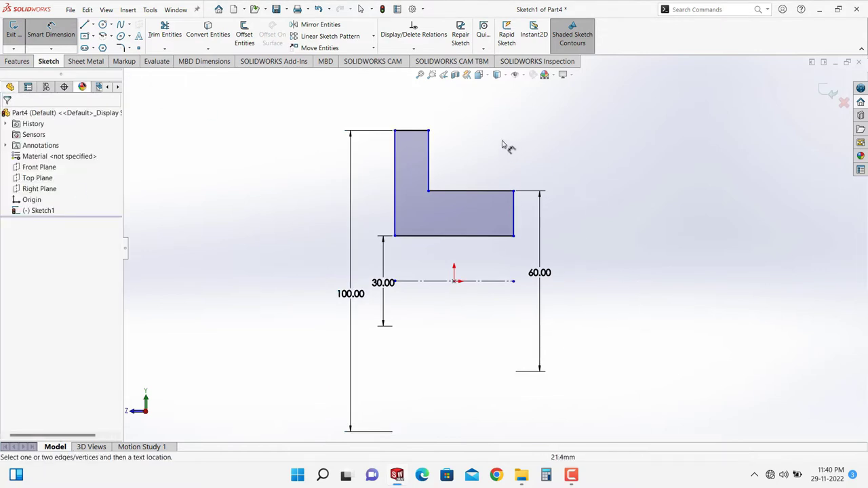
# Step: Dimension the upper edge of the profile's long leg to a length of 60 mm
pyautogui.click(480, 191)
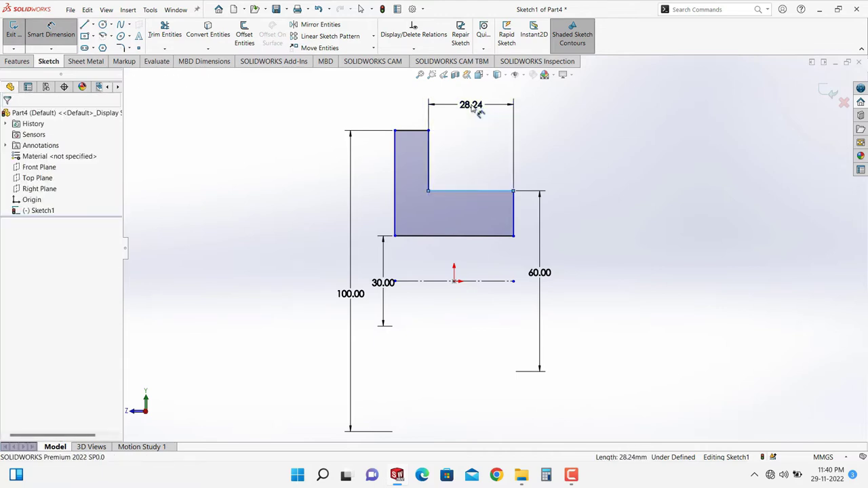
pyautogui.click(485, 126)
pyautogui.write('60')
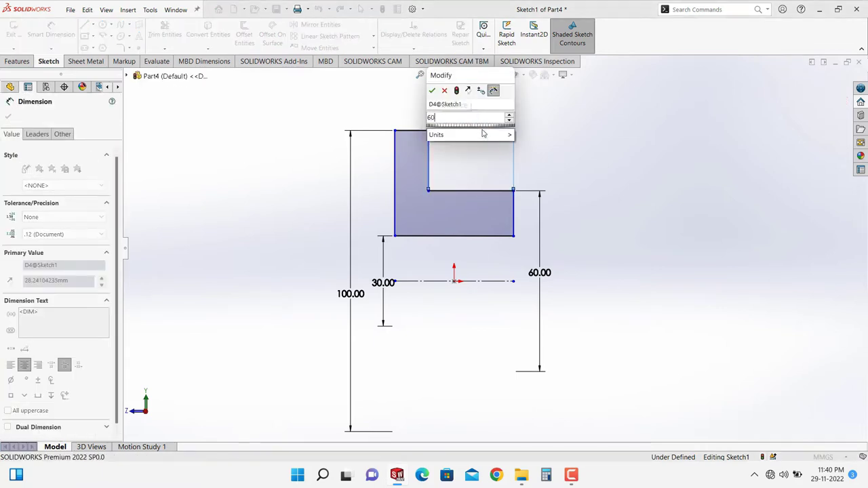
pyautogui.click(432, 90)
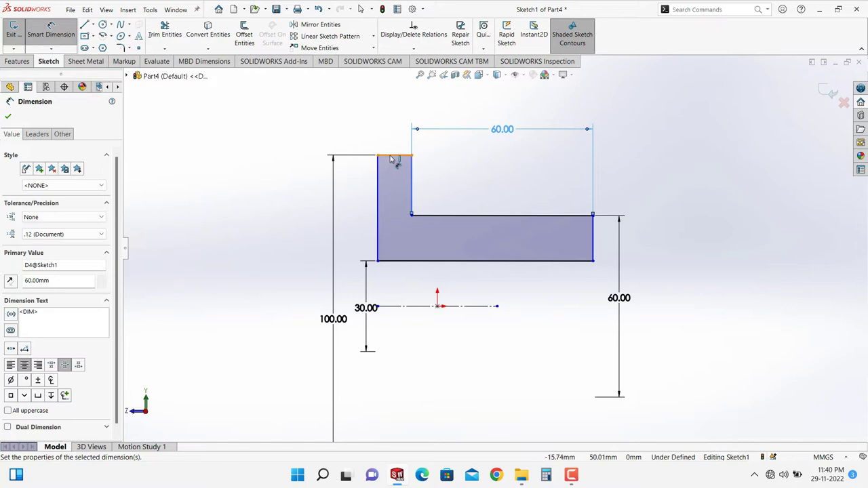
# Step: Dimension the width of the profile's short left leg between its two vertical edges as 25 mm
pyautogui.click(379, 177)
pyautogui.click(412, 178)
pyautogui.click(366, 135)
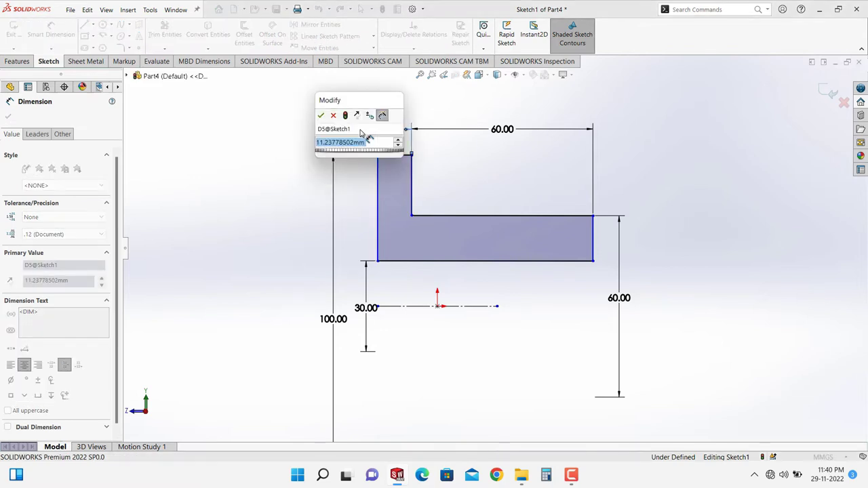
pyautogui.write('25')
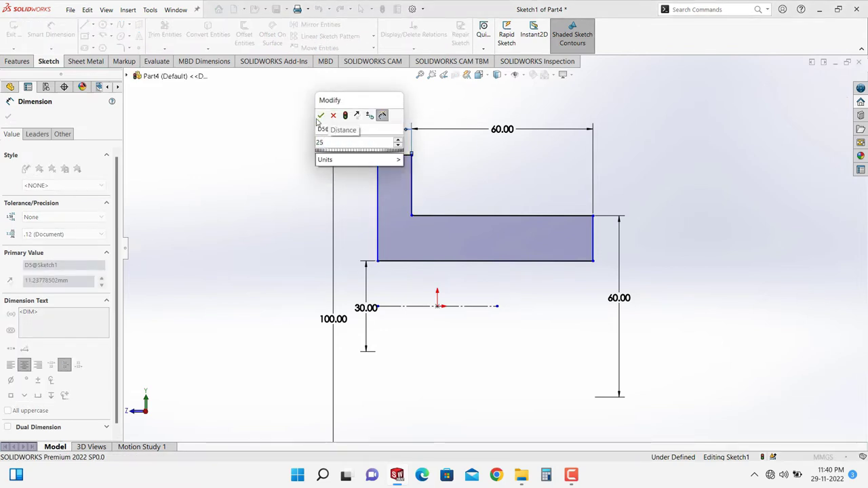
pyautogui.click(321, 116)
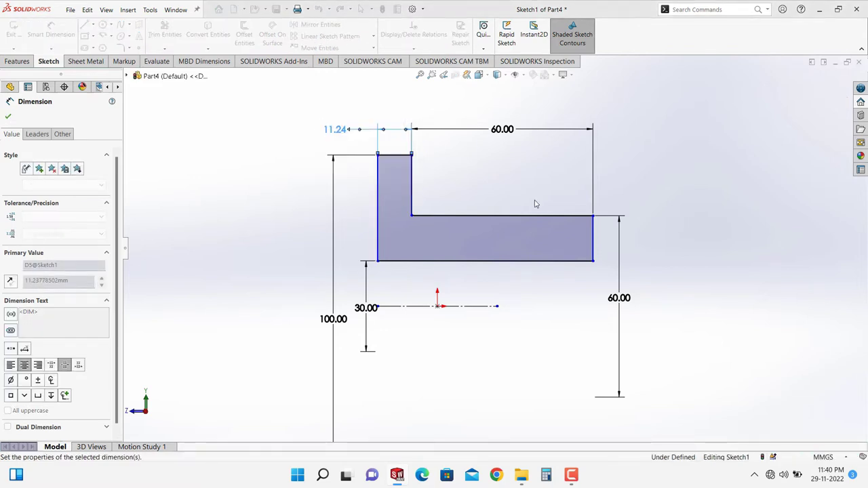
pyautogui.click(699, 268)
# Step: Move the 100 mm and 30 mm diameter dimensions farther out to the left of the profile and leave dimensioning
pyautogui.moveTo(366, 309); pyautogui.dragTo(296, 305)
pyautogui.moveTo(380, 308); pyautogui.dragTo(350, 306)
pyautogui.click(457, 354)
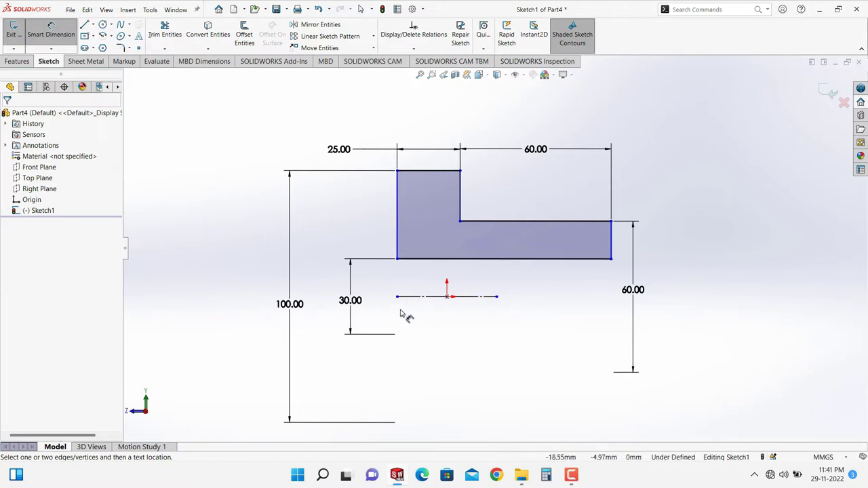
pyautogui.press('Escape')
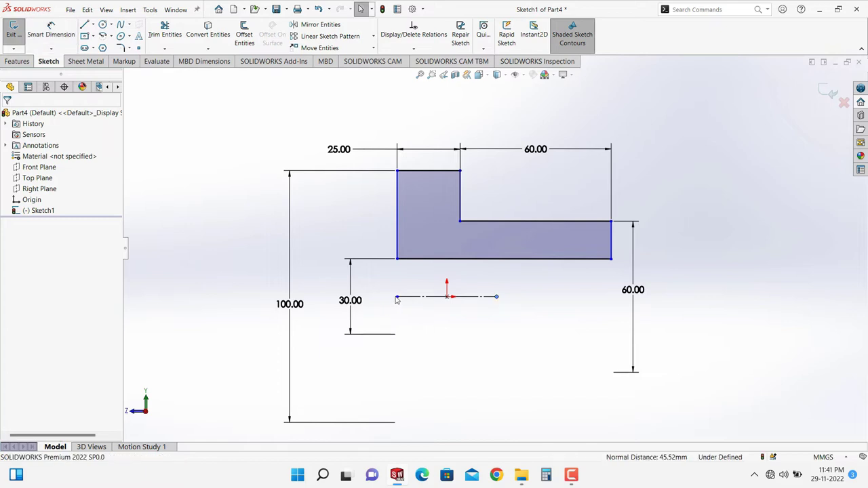
# Step: Make the centerline's left endpoint coincident with the profile's left vertical edge
pyautogui.click(397, 297)
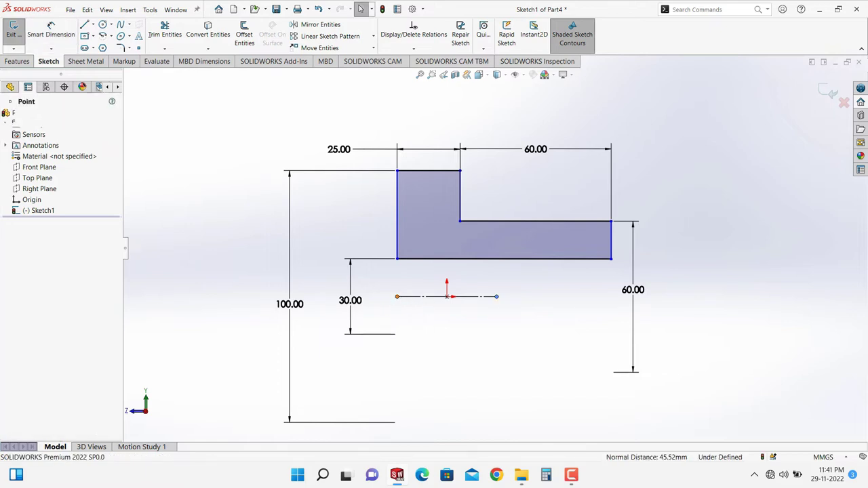
pyautogui.click(398, 249)
pyautogui.keyDown('ctrl'); pyautogui.click(398, 297); pyautogui.keyUp('ctrl')
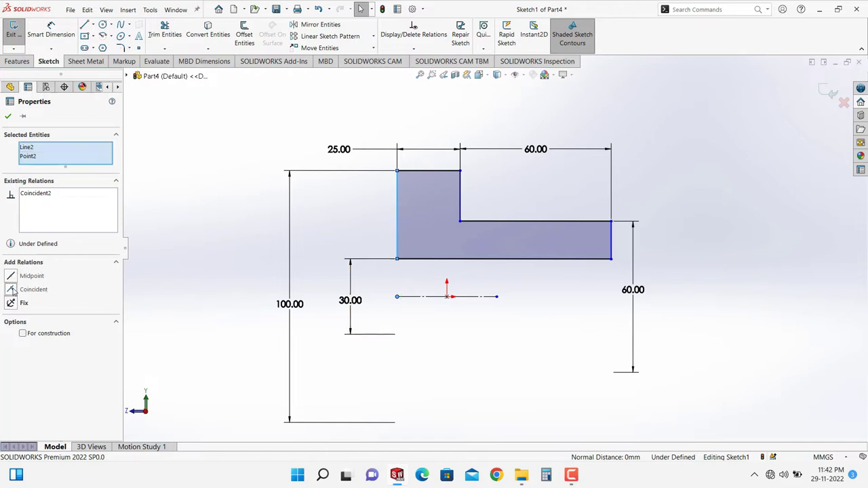
pyautogui.click(8, 118)
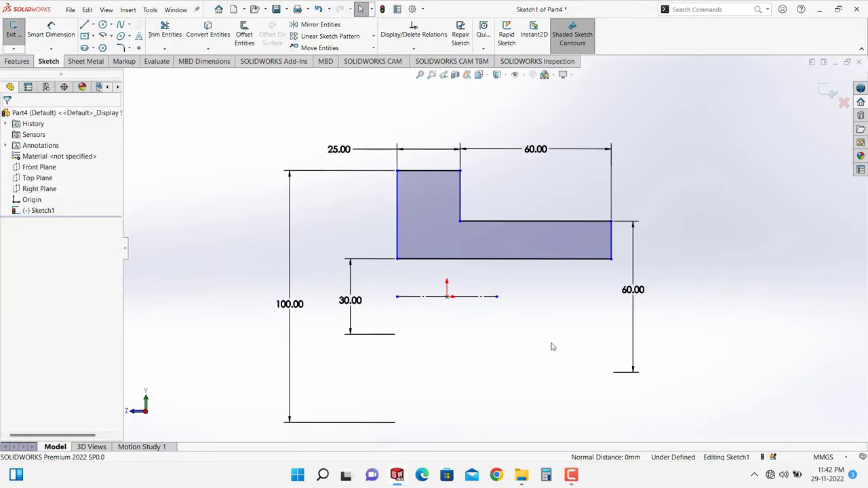
# Step: Make the centerline's right endpoint coincident with the vertical end edge of the profile's long leg
pyautogui.click(612, 248)
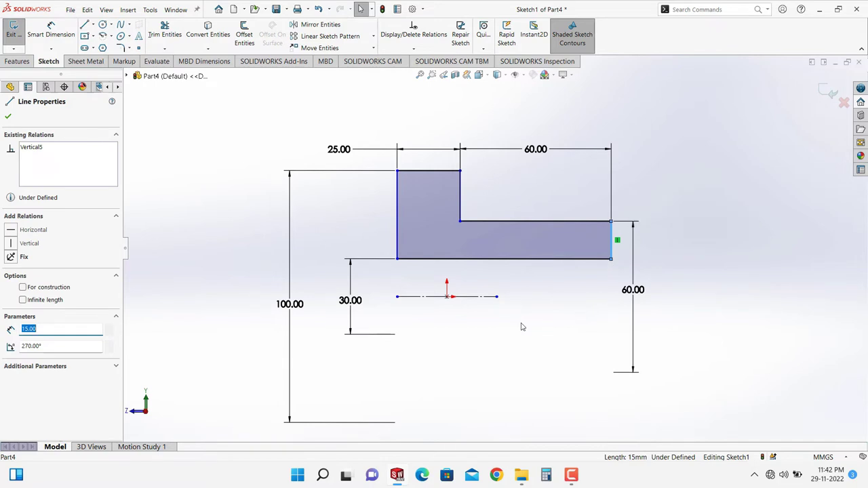
pyautogui.keyDown('ctrl'); pyautogui.click(497, 297); pyautogui.keyUp('ctrl')
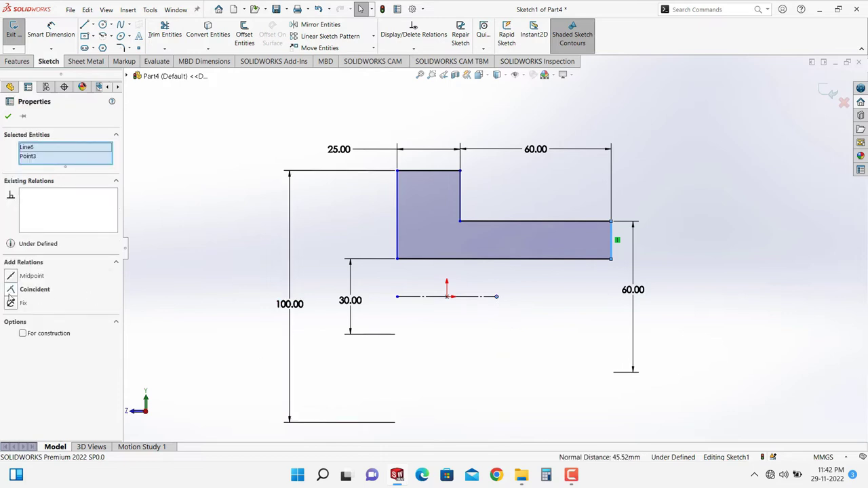
pyautogui.click(14, 290)
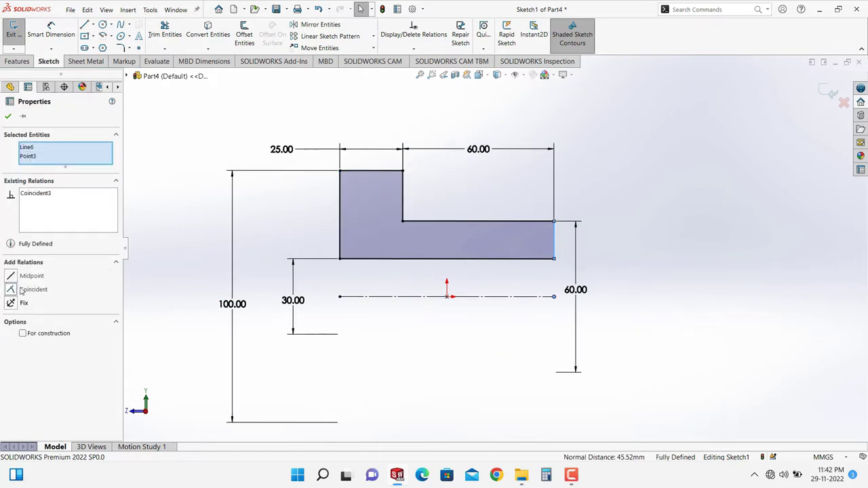
pyautogui.click(8, 119)
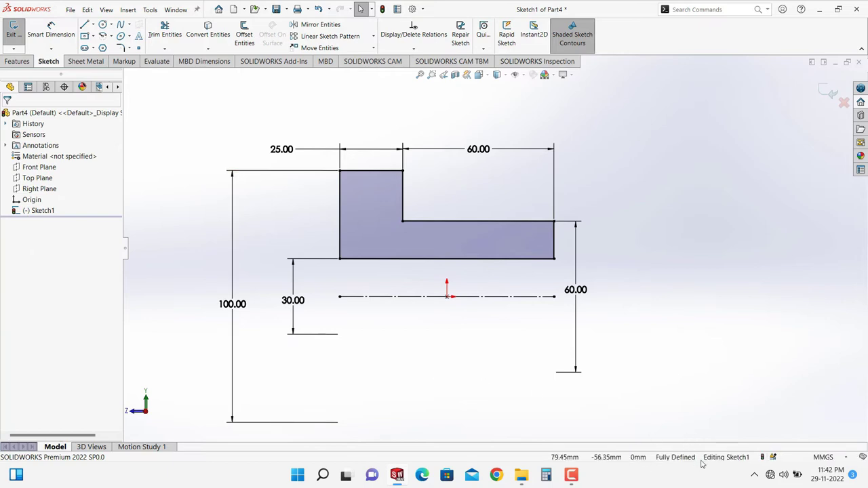
# Step: Exit the sketch and revolve the L-shaped profile 360 degrees about the centerline with the Revolved Boss/Base feature
pyautogui.press('z')
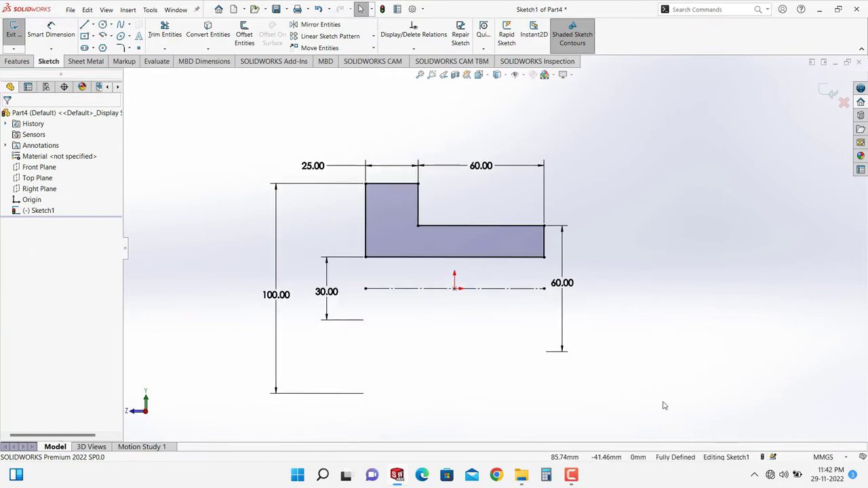
pyautogui.click(827, 92)
pyautogui.moveTo(633, 307); pyautogui.dragTo(595, 335, button='middle')
pyautogui.press('Escape')
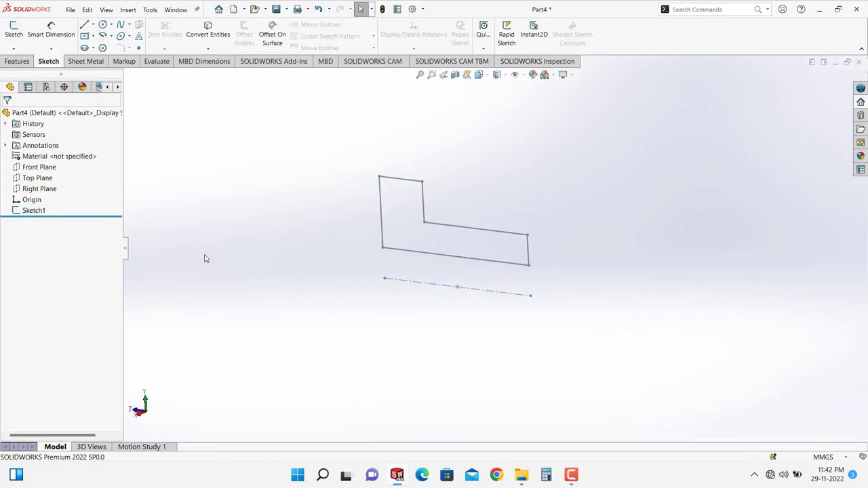
pyautogui.click(17, 61)
pyautogui.click(47, 34)
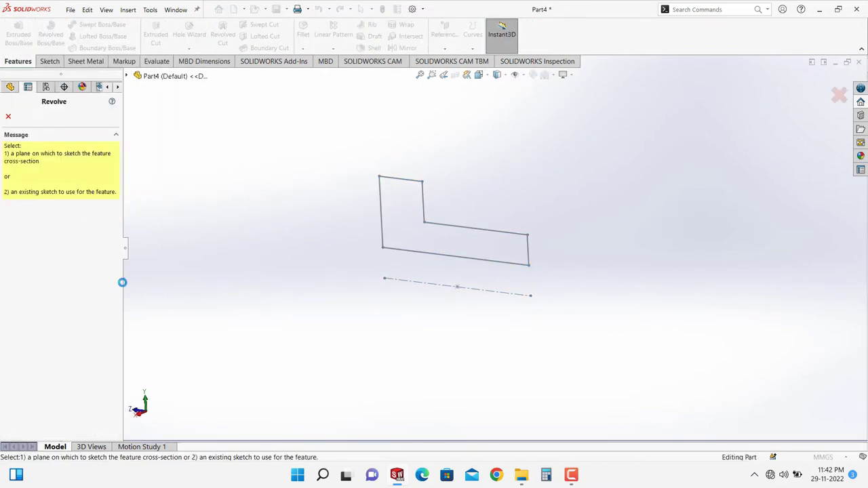
pyautogui.click(419, 285)
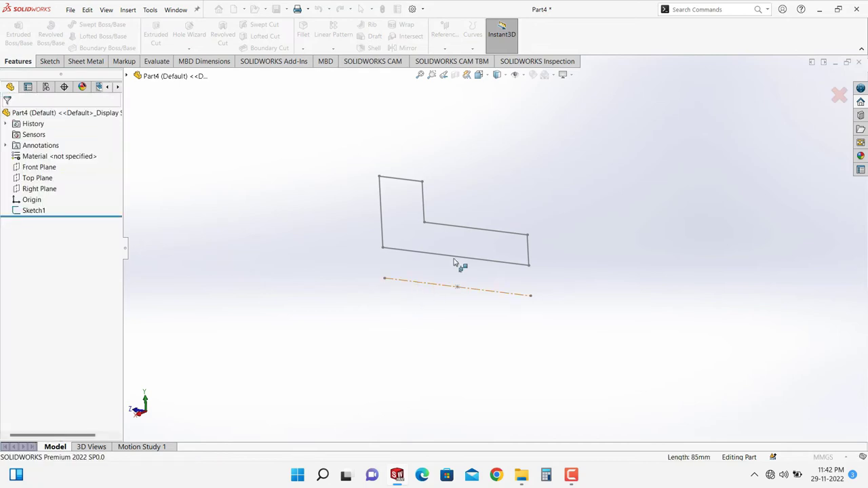
pyautogui.click(8, 116)
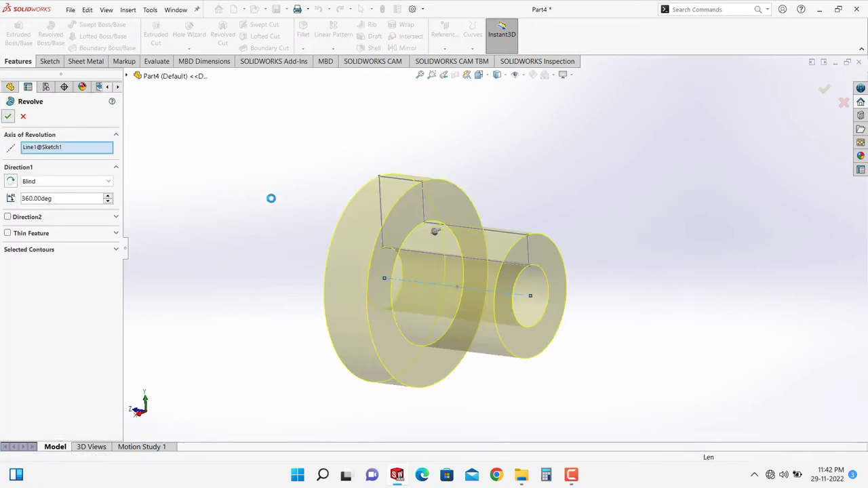
pyautogui.moveTo(302, 208); pyautogui.dragTo(475, 299, button='middle')
pyautogui.scroll(2, 525, 293)
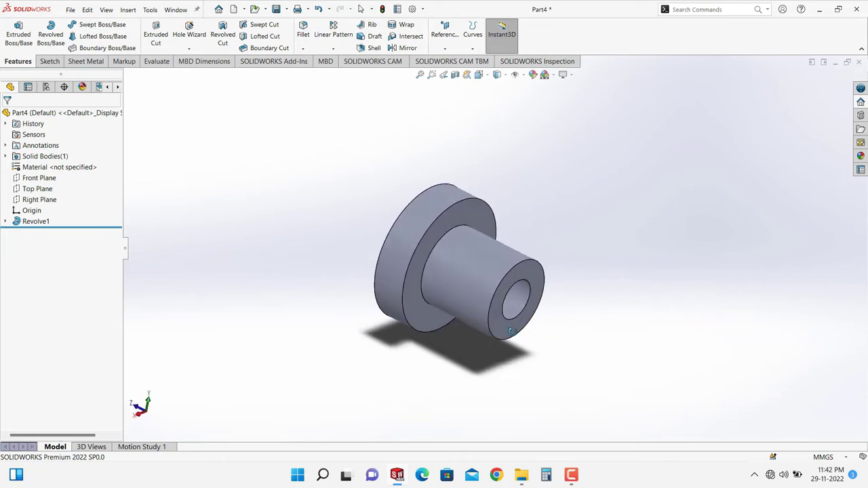
pyautogui.click(444, 198)
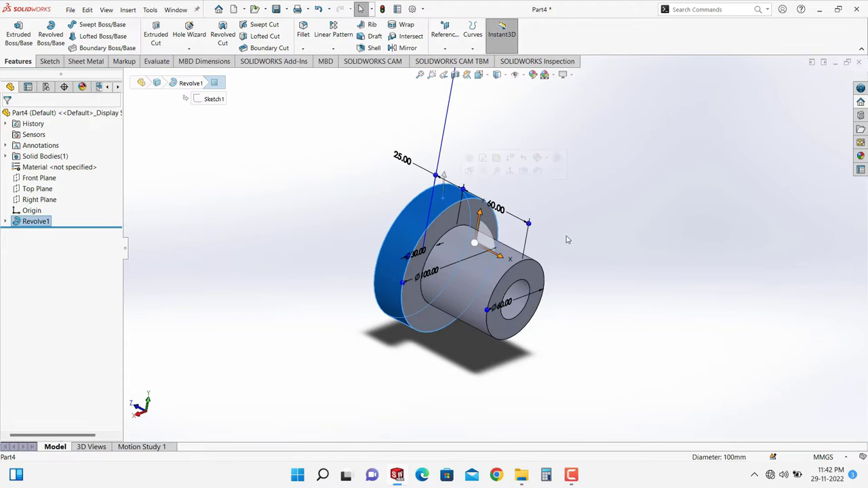
pyautogui.click(587, 217)
pyautogui.moveTo(581, 237)
pyautogui.mouseDown(button='middle')
pyautogui.moveTo(570, 237)
pyautogui.moveTo(577, 256)
pyautogui.moveTo(566, 237)
pyautogui.moveTo(563, 246)
pyautogui.moveTo(573, 223)
pyautogui.moveTo(576, 240)
pyautogui.mouseUp(button='middle')
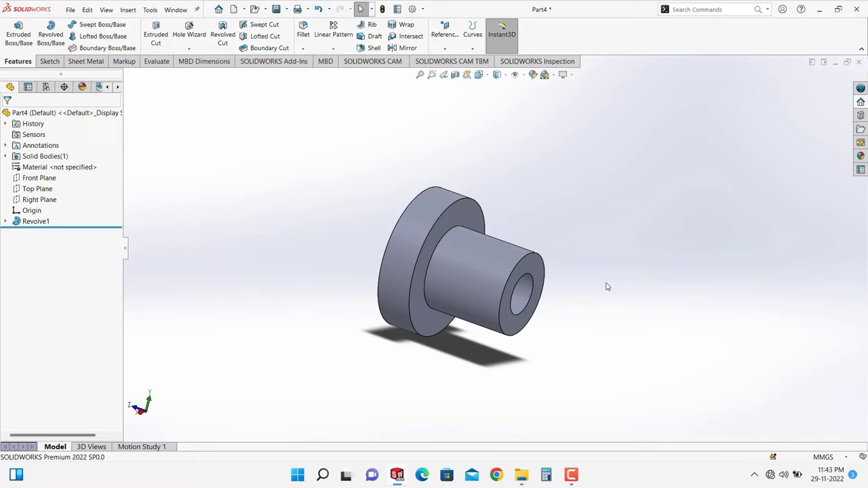
pyautogui.scroll(1, 431, 389)
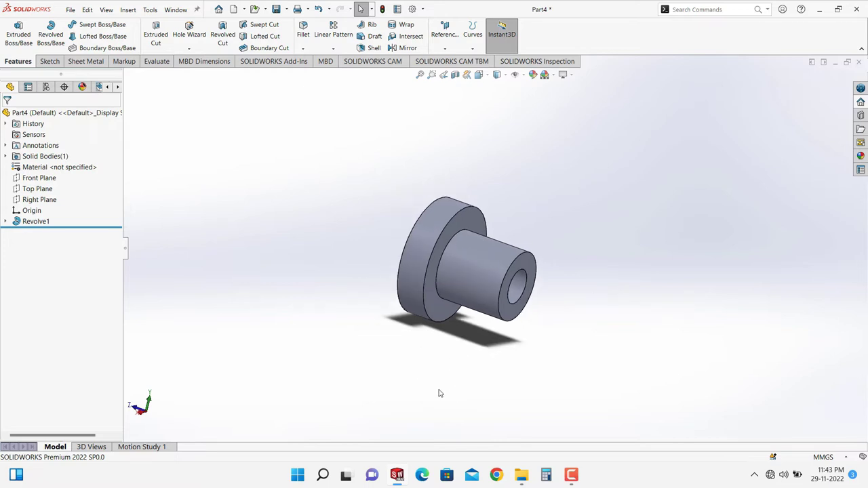
# Step: Open Sketch1 beneath the Revolve1 feature for editing
pyautogui.click(5, 221)
pyautogui.click(34, 221)
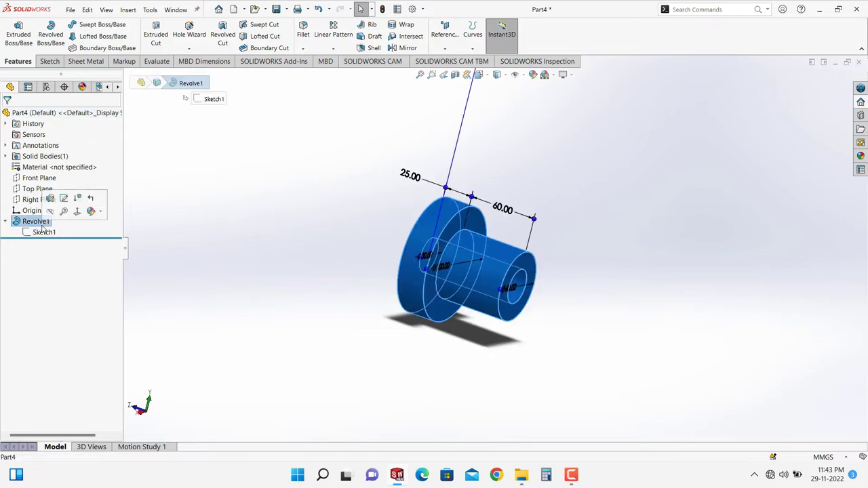
pyautogui.click(43, 233)
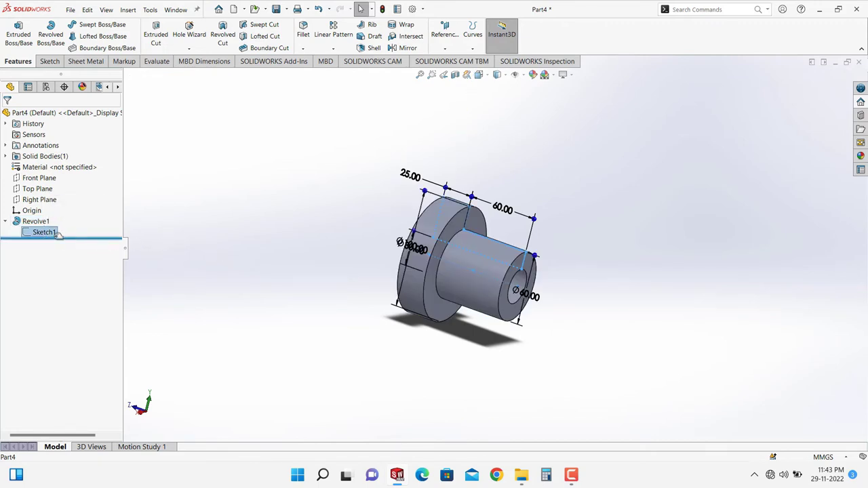
pyautogui.click(43, 232)
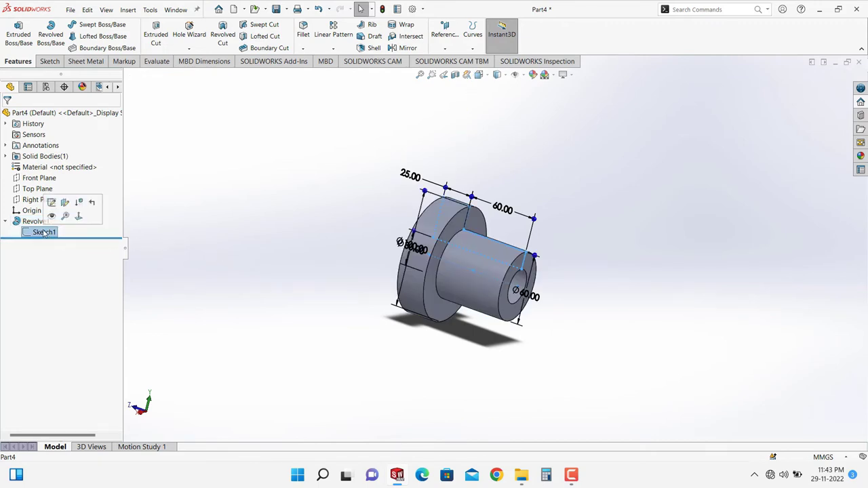
pyautogui.press('Escape')
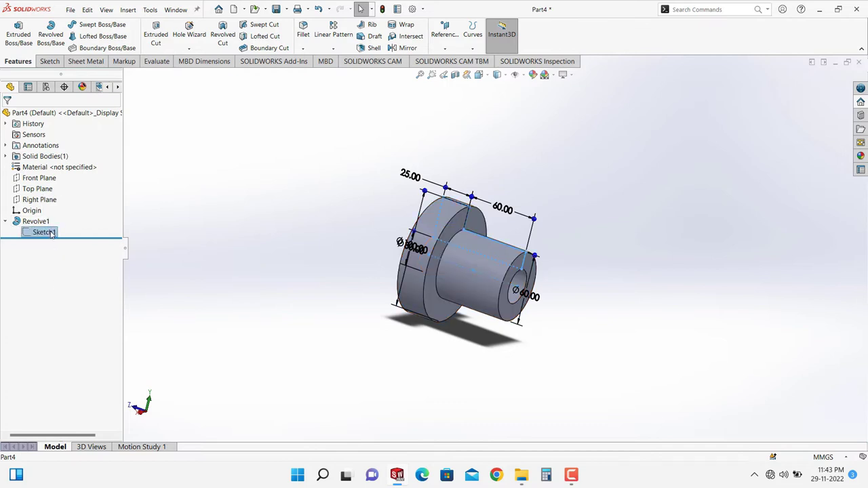
pyautogui.rightClick(51, 234)
pyautogui.click(59, 204)
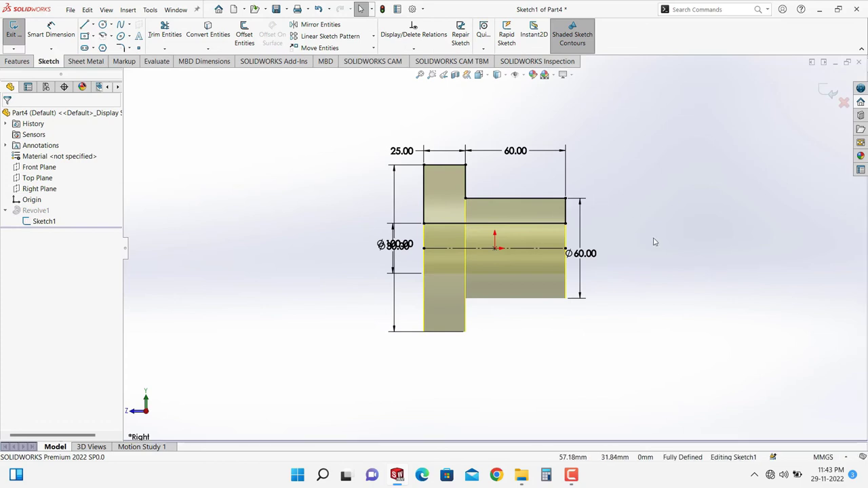
# Step: Separate the overlapping 100 mm and 30 mm diameter dimensions, placing the 100 mm one farther out to the left of the profile
pyautogui.scroll(-2, 618, 247)
pyautogui.moveTo(343, 210); pyautogui.dragTo(285, 212)
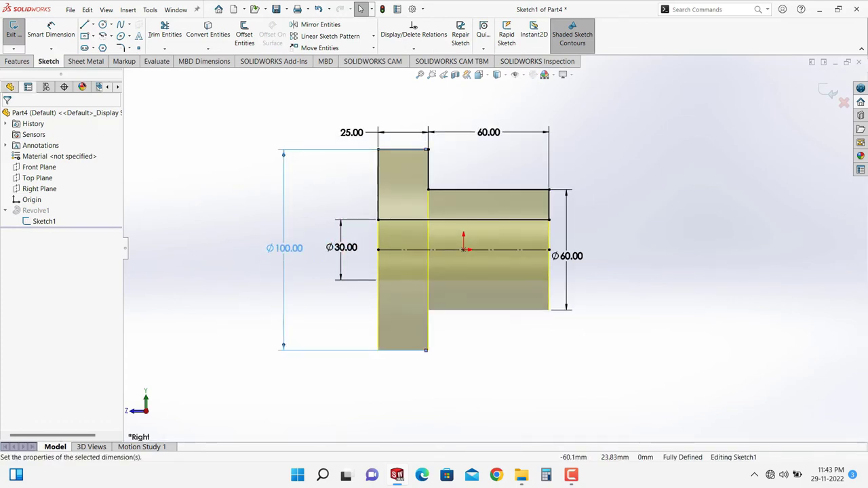
pyautogui.click(630, 247)
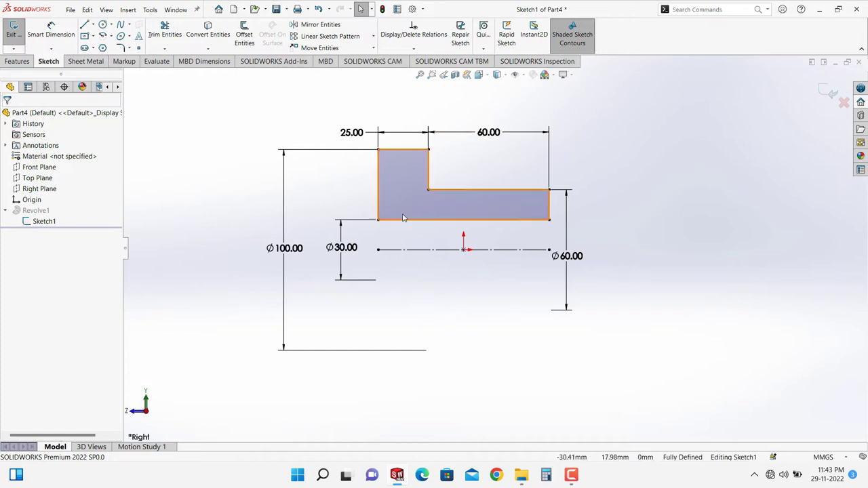
pyautogui.moveTo(342, 249); pyautogui.dragTo(335, 251)
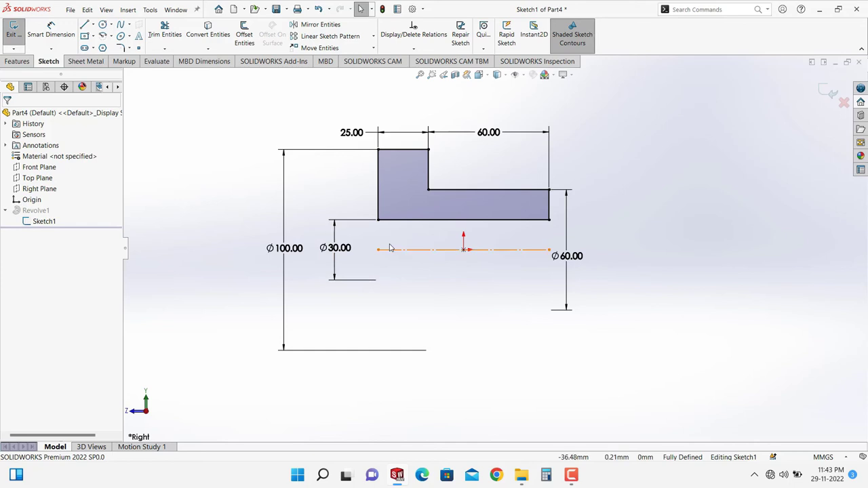
pyautogui.moveTo(341, 249); pyautogui.dragTo(343, 251)
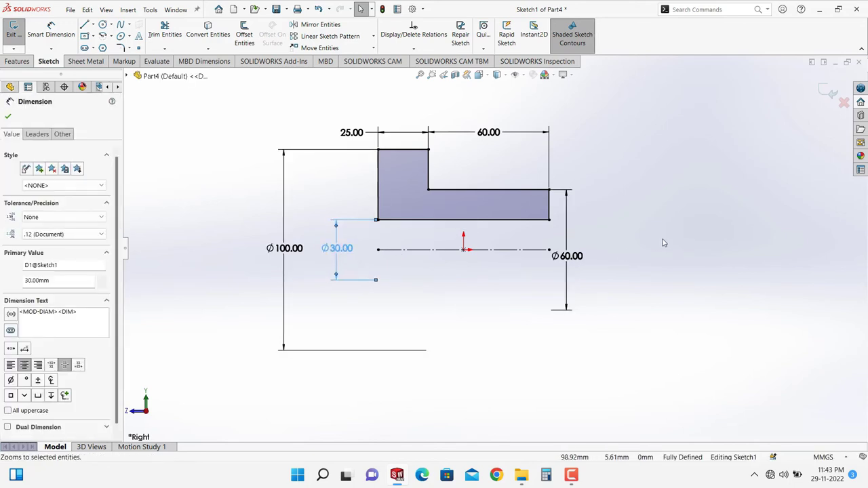
pyautogui.press('Escape')
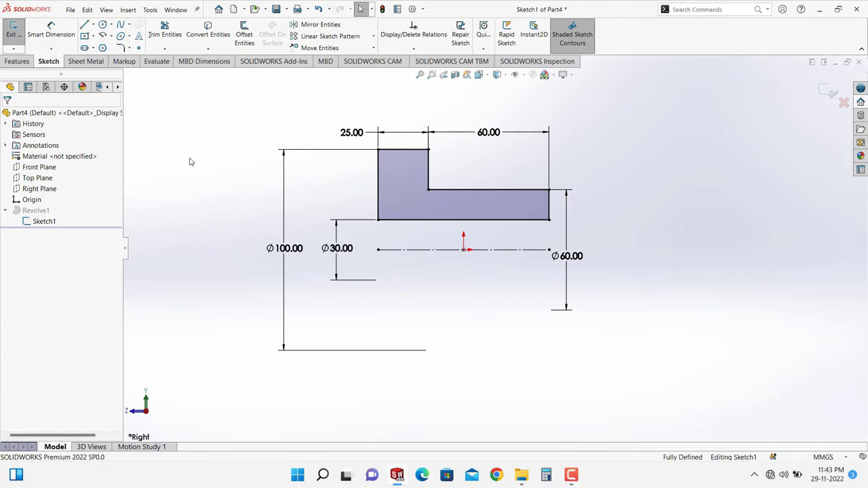
# Step: Turn on the display of dimension names in the sketch
pyautogui.click(107, 10)
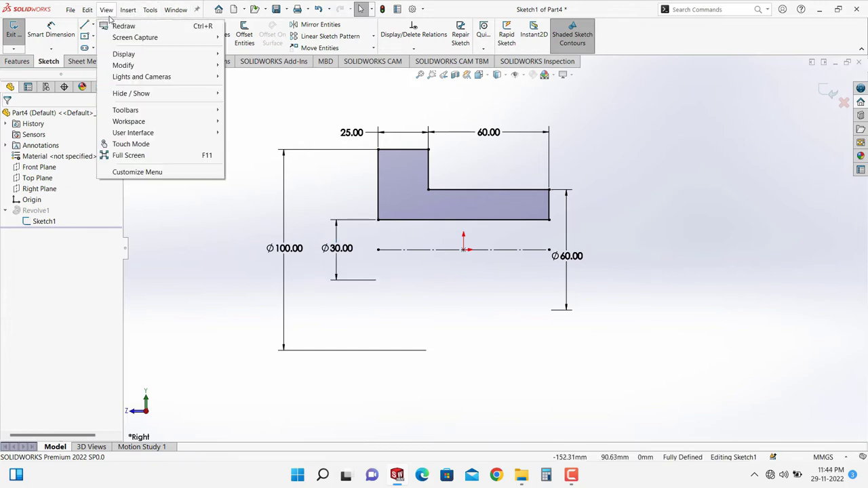
pyautogui.moveTo(151, 96)
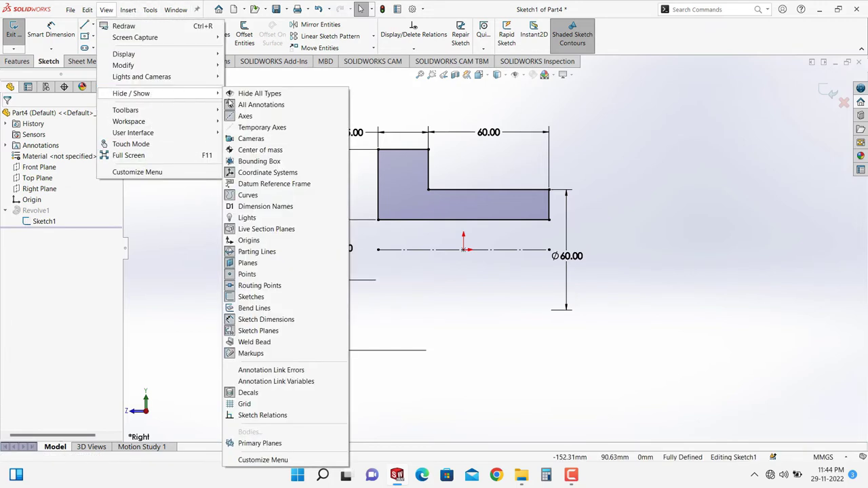
pyautogui.click(258, 206)
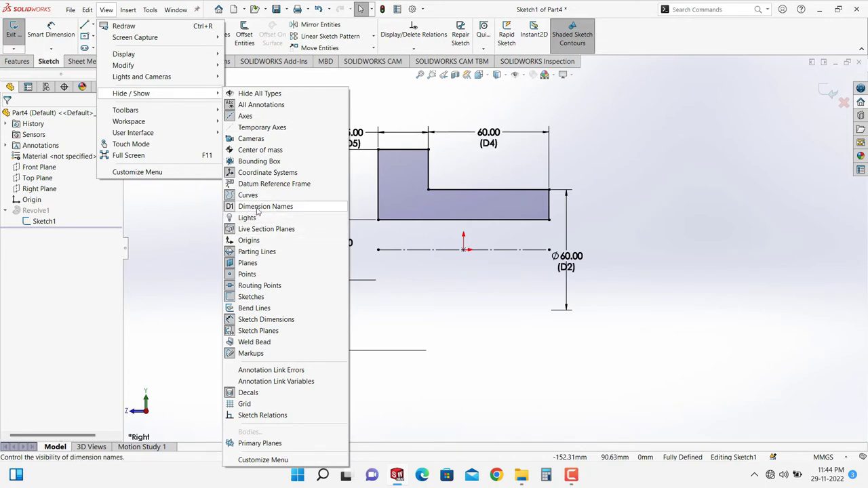
pyautogui.click(189, 258)
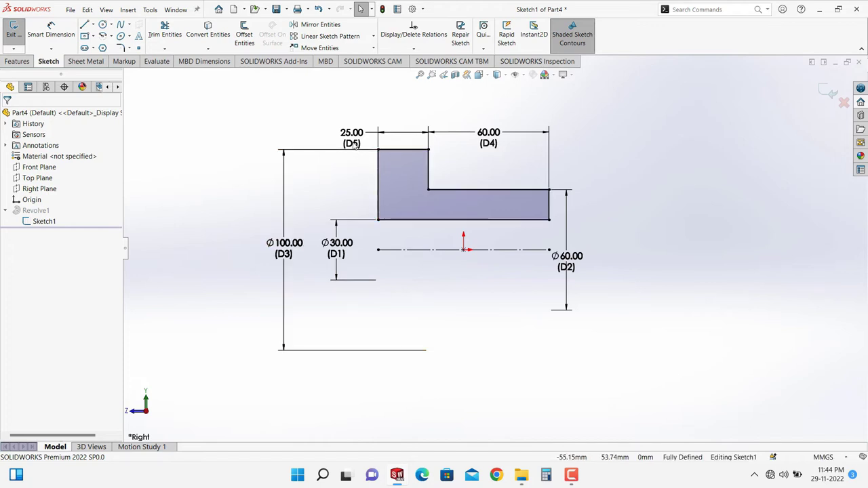
# Step: Move the 25 mm flange width dimension D5 farther above the profile and the 60 mm diameter dimension D2 farther outward
pyautogui.moveTo(354, 145); pyautogui.dragTo(345, 117)
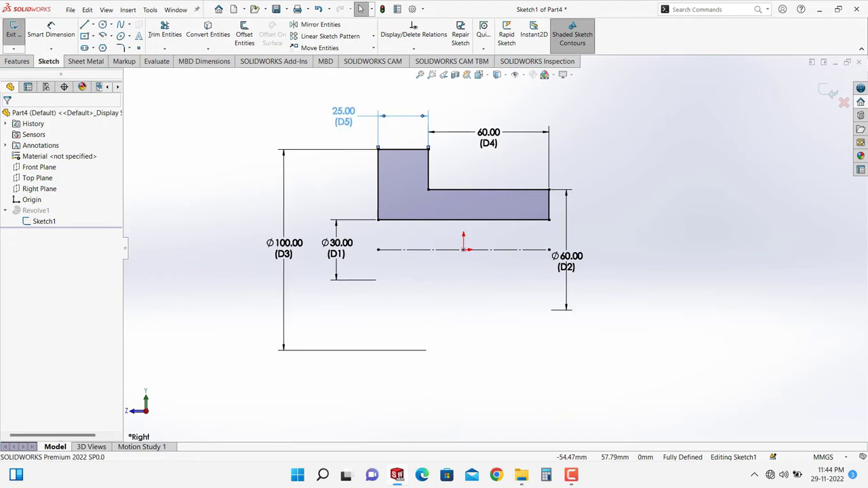
pyautogui.click(645, 159)
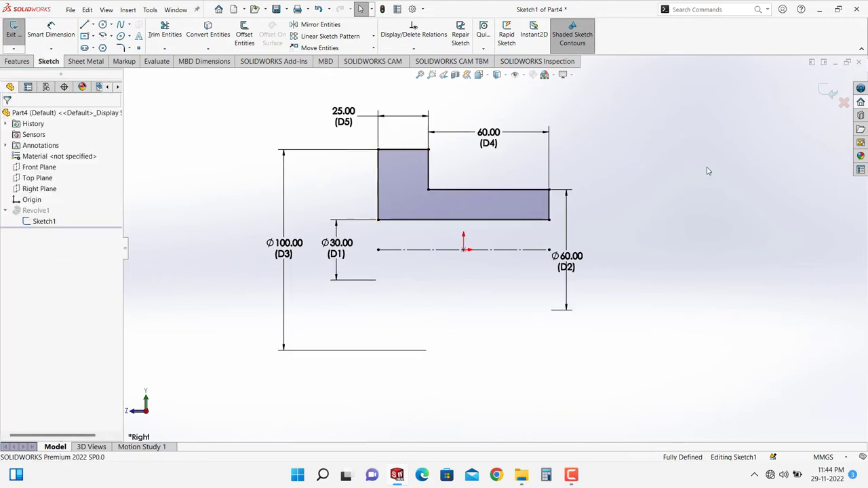
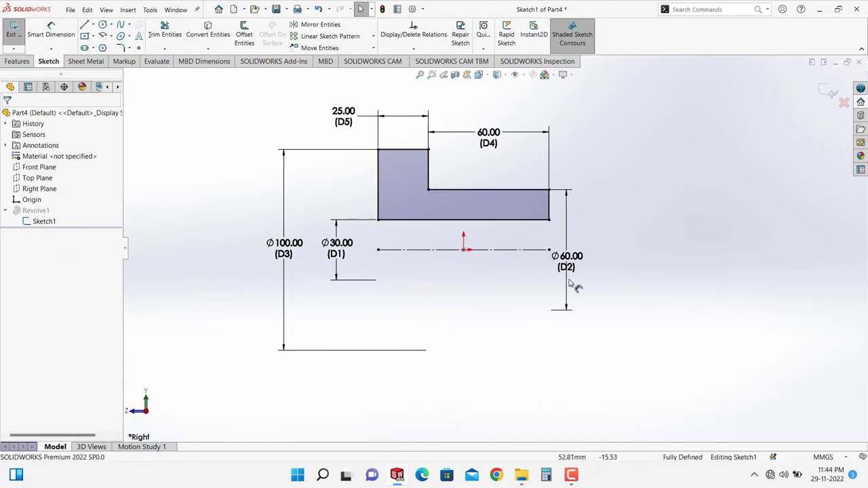
pyautogui.moveTo(576, 264); pyautogui.dragTo(609, 257)
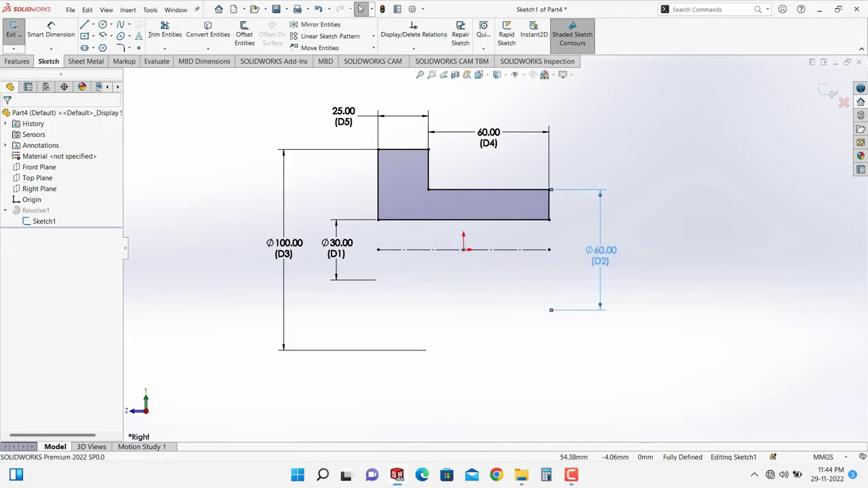
pyautogui.click(460, 290)
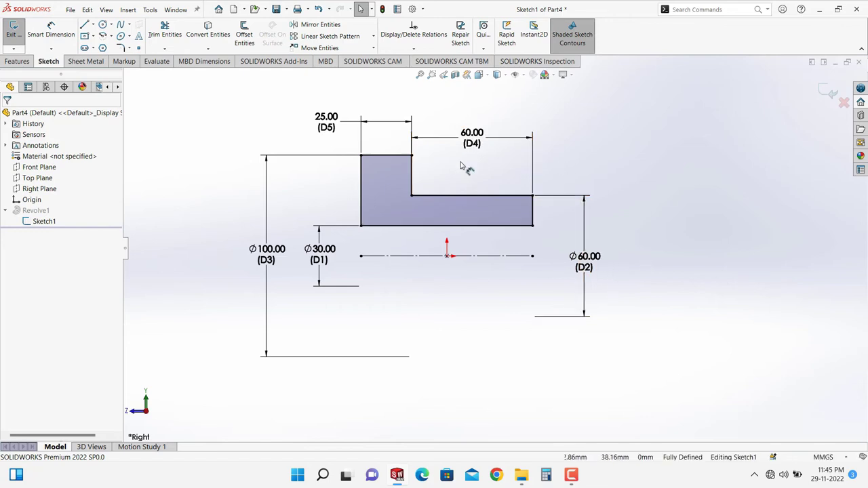
# Step: Fine-tune the placement of the 100 mm diameter, 25 mm width and 30 mm diameter dimensions around the profile
pyautogui.scroll(1, 597, 273)
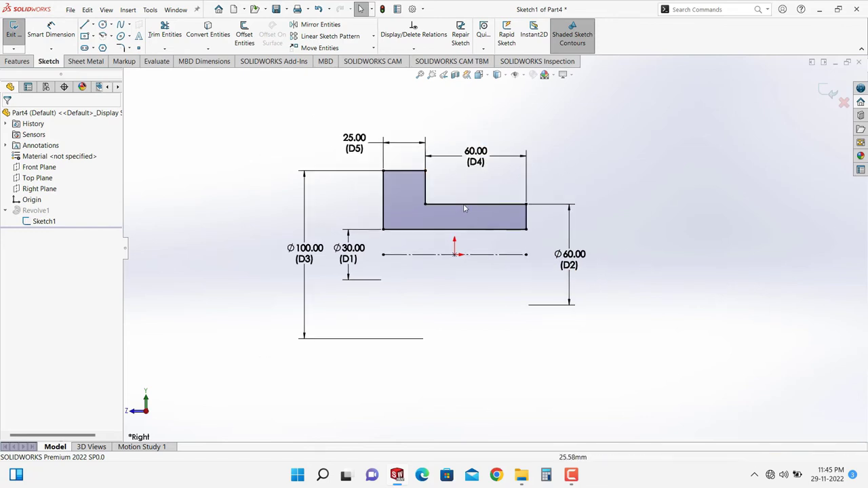
pyautogui.scroll(-1, 536, 190)
pyautogui.moveTo(289, 270)
pyautogui.mouseDown()
pyautogui.moveTo(270, 267)
pyautogui.moveTo(278, 266)
pyautogui.mouseUp()
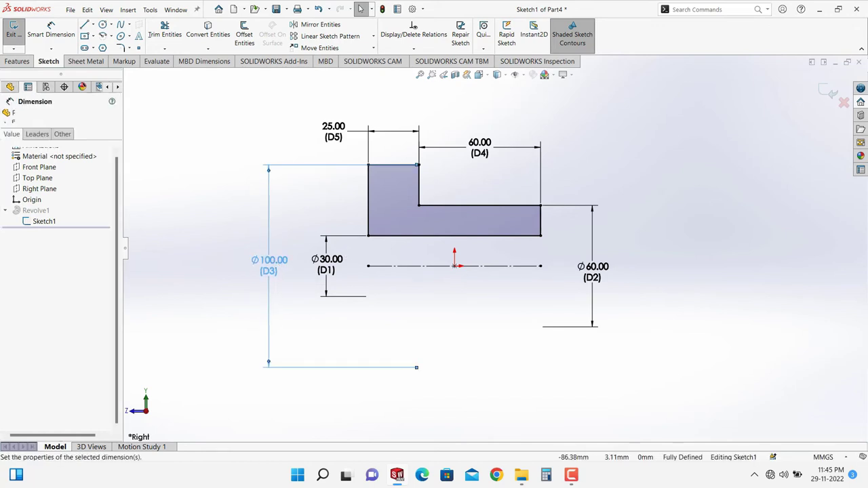
pyautogui.click(293, 207)
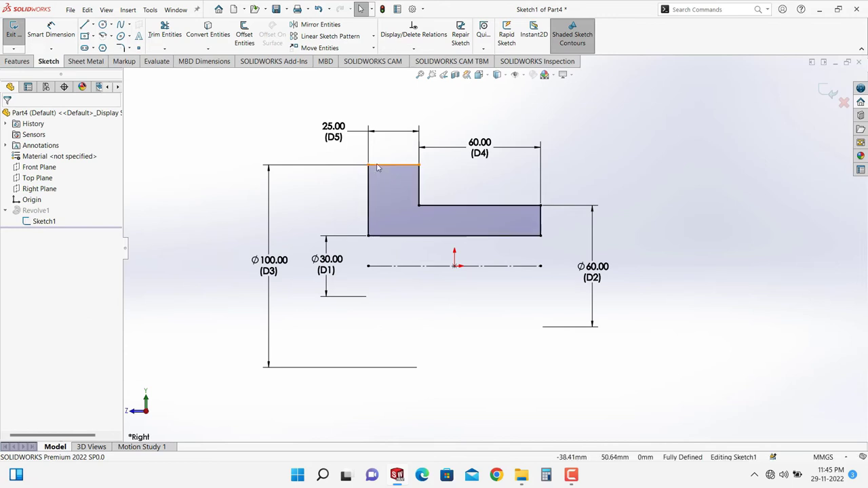
pyautogui.moveTo(333, 129)
pyautogui.mouseDown()
pyautogui.moveTo(351, 123)
pyautogui.moveTo(323, 120)
pyautogui.mouseUp()
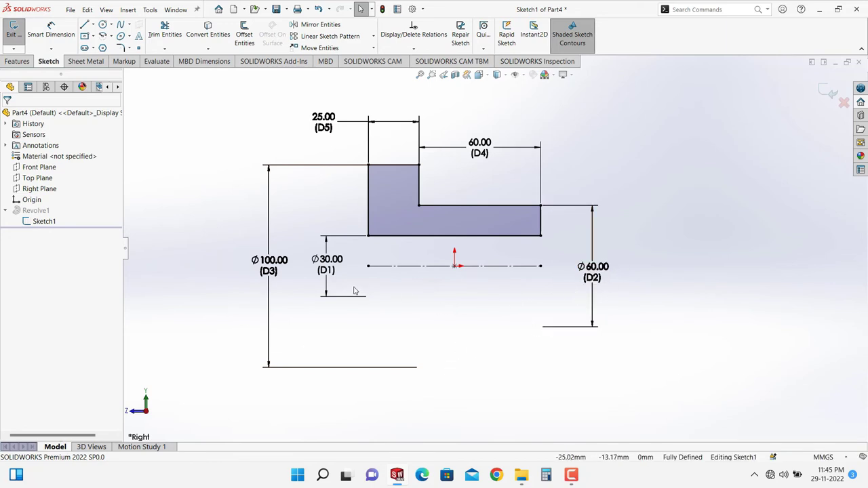
pyautogui.moveTo(333, 273); pyautogui.dragTo(338, 267)
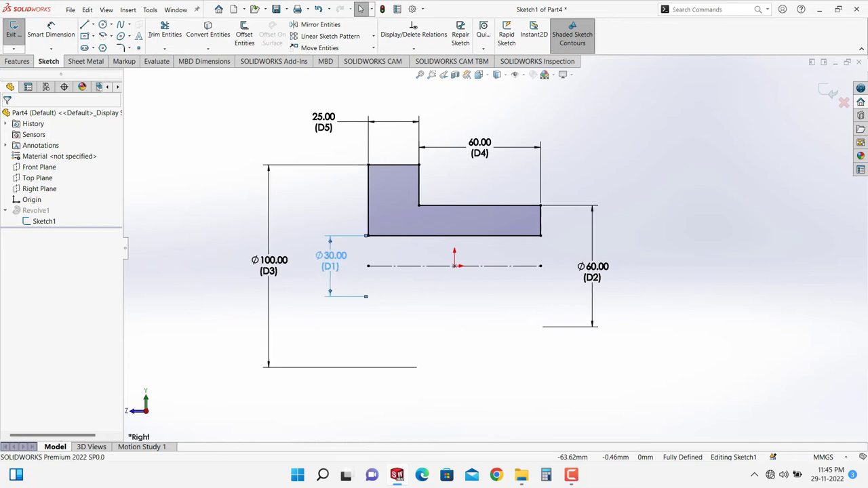
pyautogui.click(376, 342)
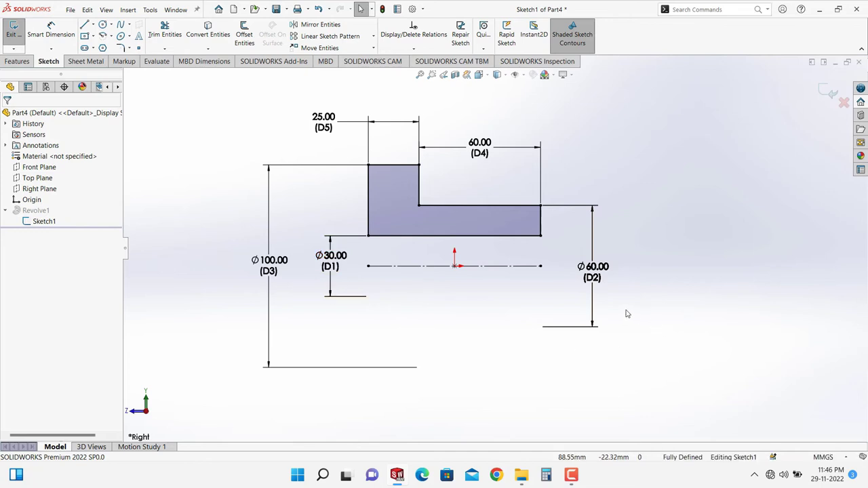
# Step: Drive the 60 mm hub diameter D2 with an equation equal to the bore diameter times two, ="D1@Sketch1"*2
pyautogui.doubleClick(593, 275)
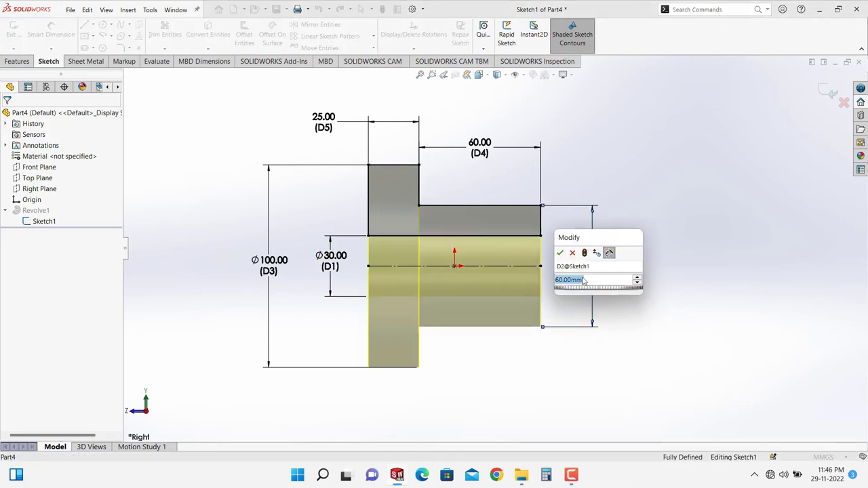
pyautogui.write('=')
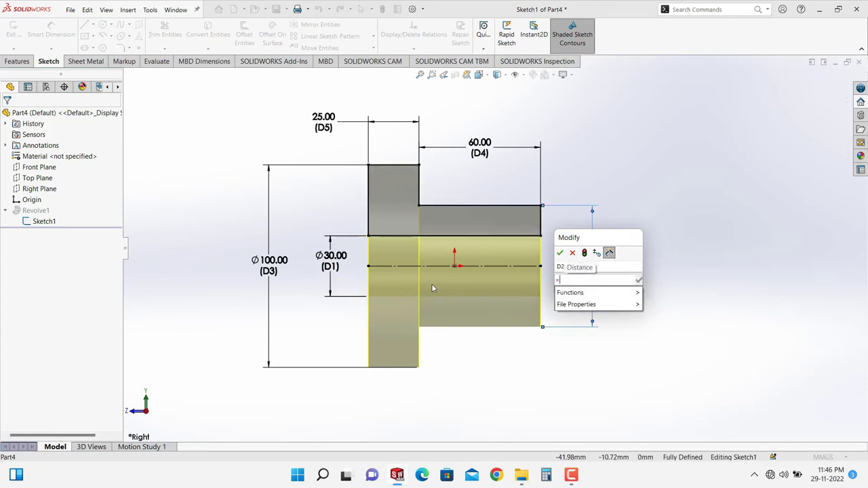
pyautogui.click(664, 243)
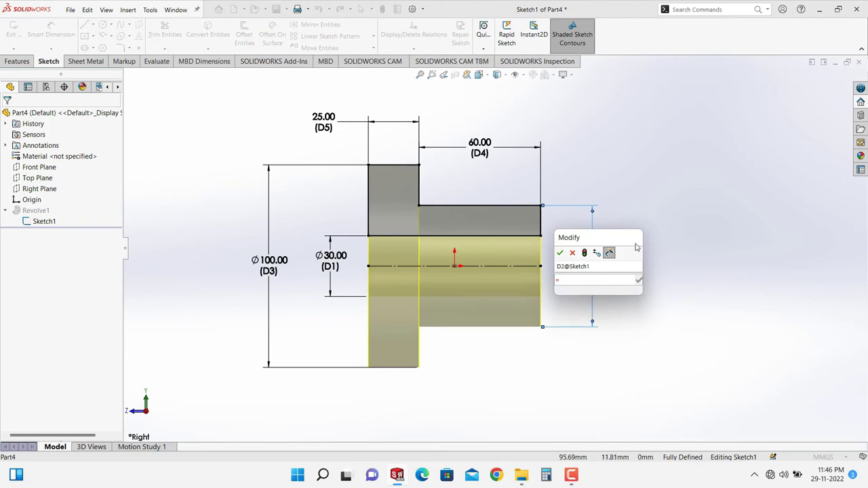
pyautogui.moveTo(586, 244); pyautogui.dragTo(652, 244)
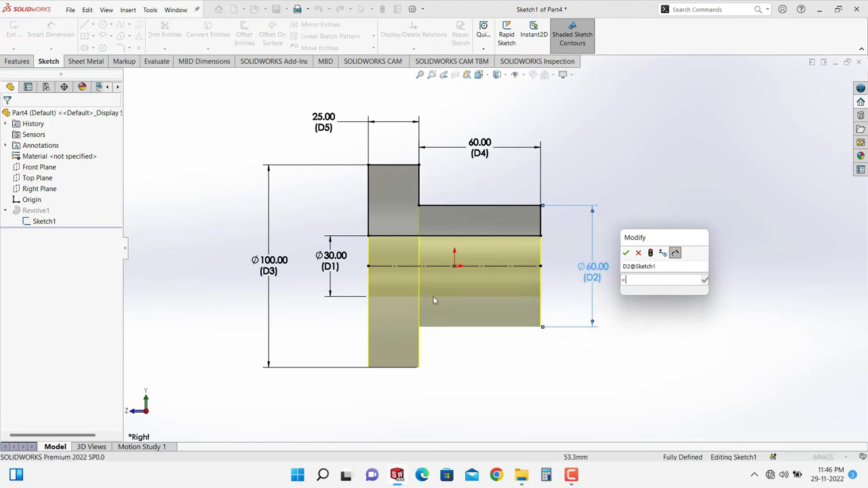
pyautogui.click(336, 274)
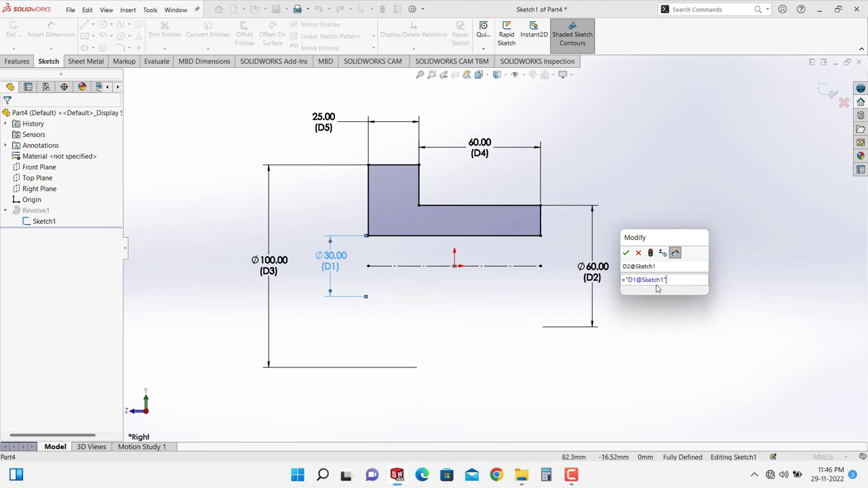
pyautogui.write('*2')
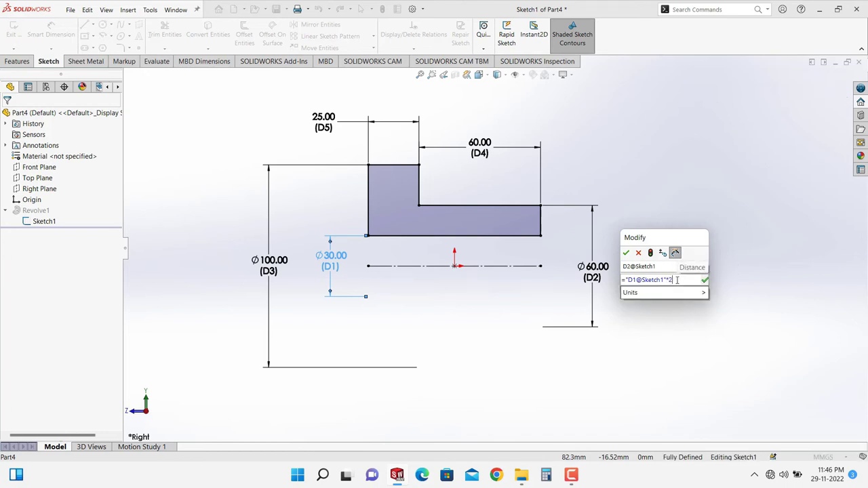
pyautogui.moveTo(678, 302)
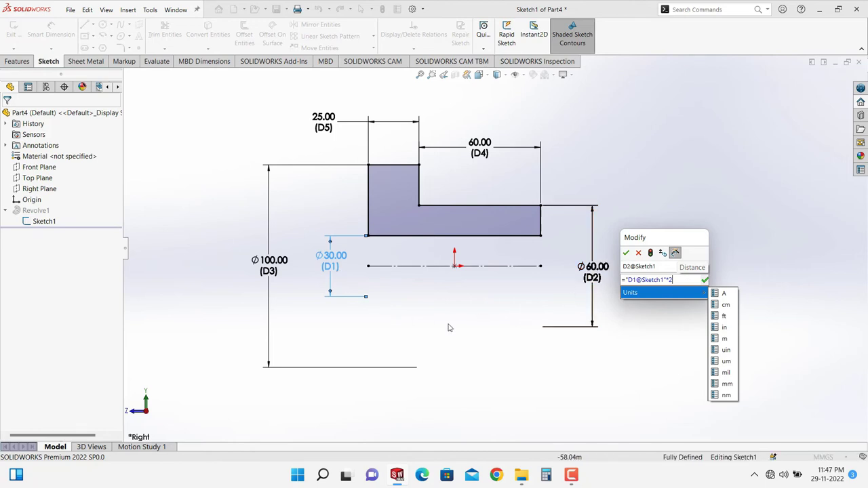
pyautogui.click(626, 253)
pyautogui.click(668, 284)
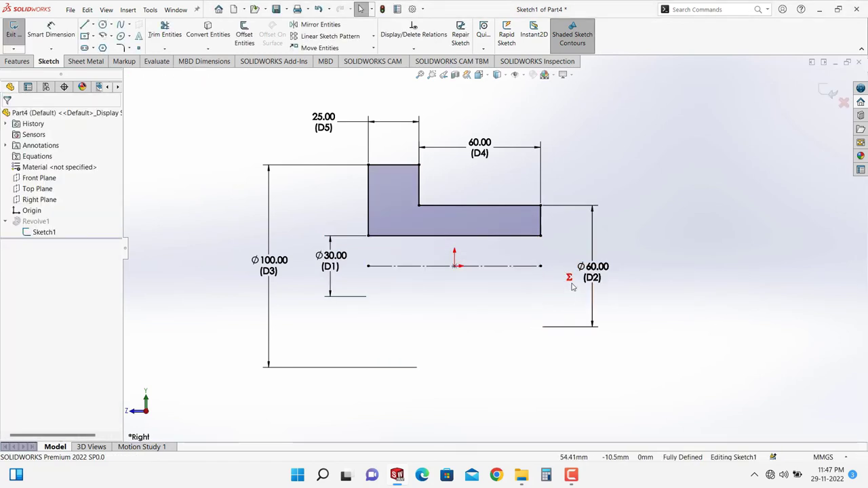
# Step: Link the hub length dimension D4 to the hub diameter with the equation ="D2@Sketch1"
pyautogui.scroll(-5, 578, 271)
pyautogui.scroll(5, 576, 264)
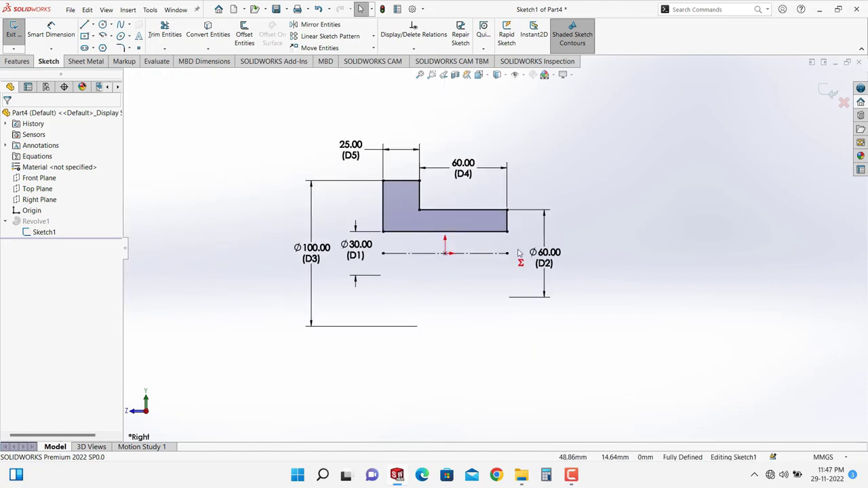
pyautogui.scroll(-2, 513, 251)
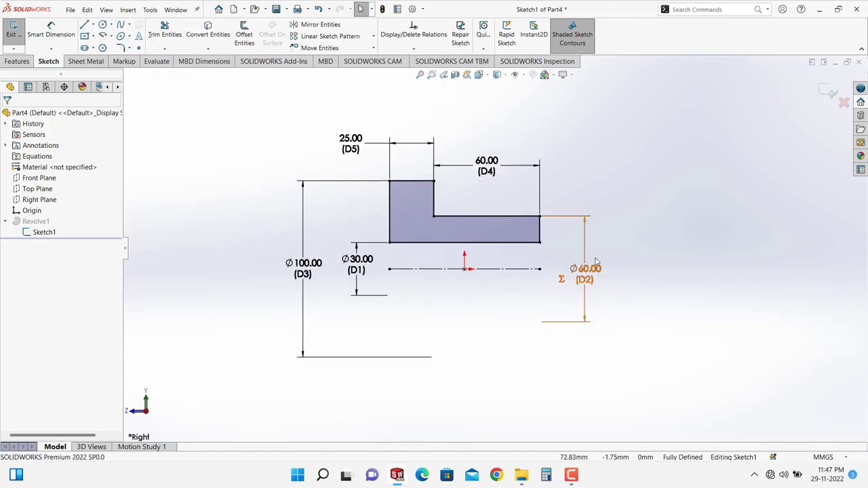
pyautogui.scroll(1, 673, 268)
pyautogui.scroll(-1, 620, 246)
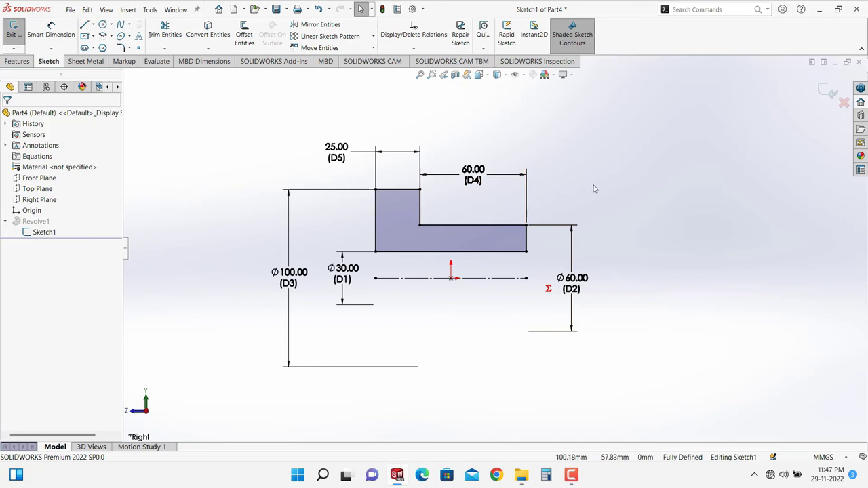
pyautogui.click(475, 176)
pyautogui.doubleClick(475, 176)
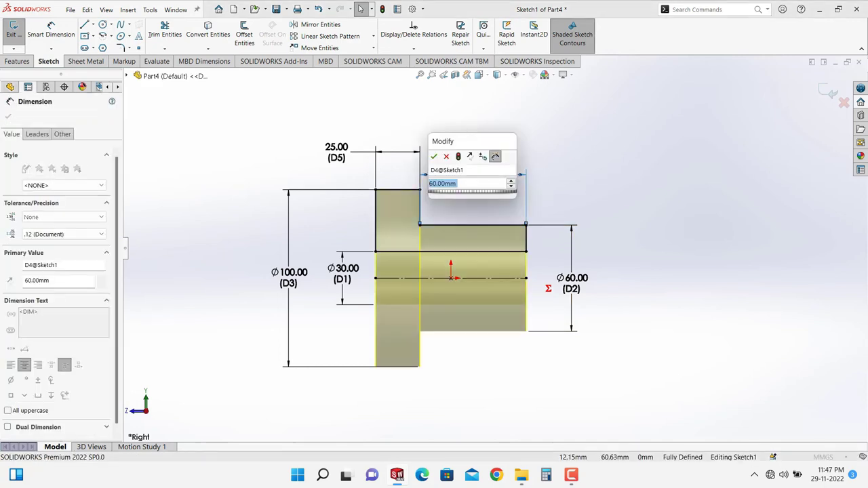
pyautogui.write('=')
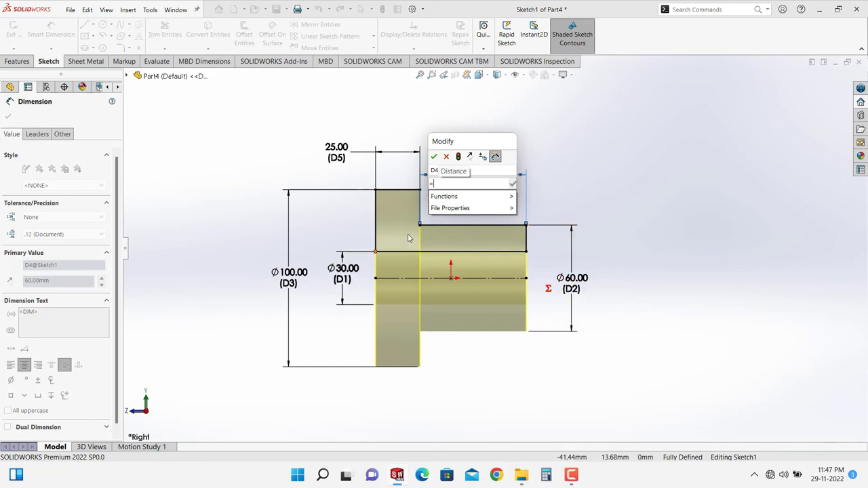
pyautogui.click(695, 222)
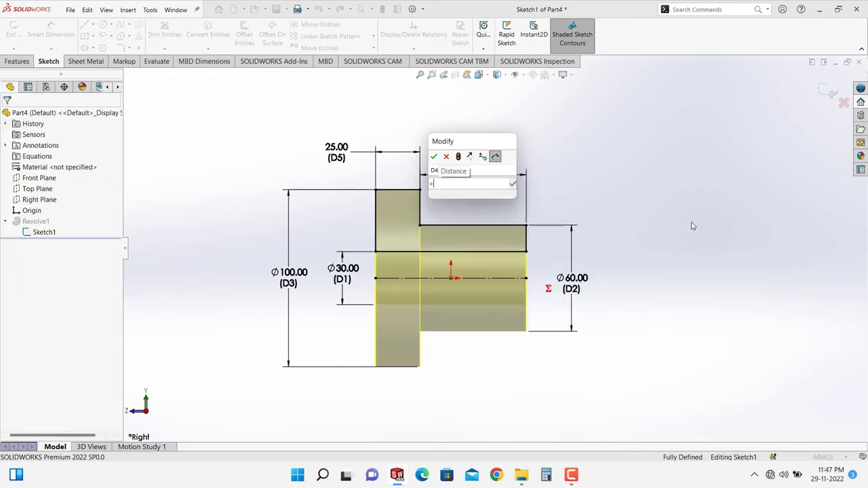
pyautogui.click(569, 284)
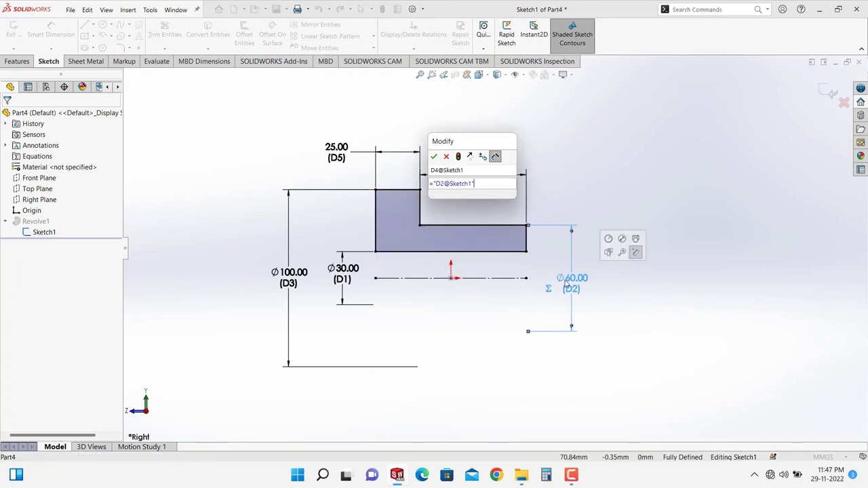
pyautogui.click(435, 158)
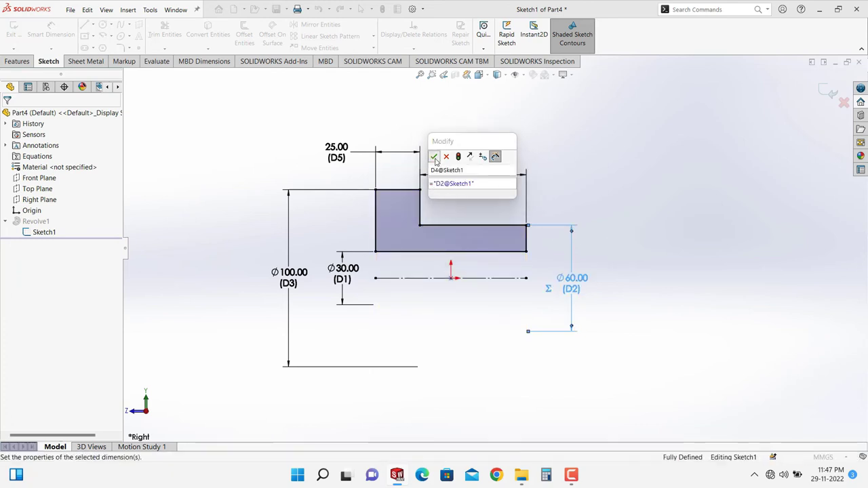
pyautogui.press('Escape')
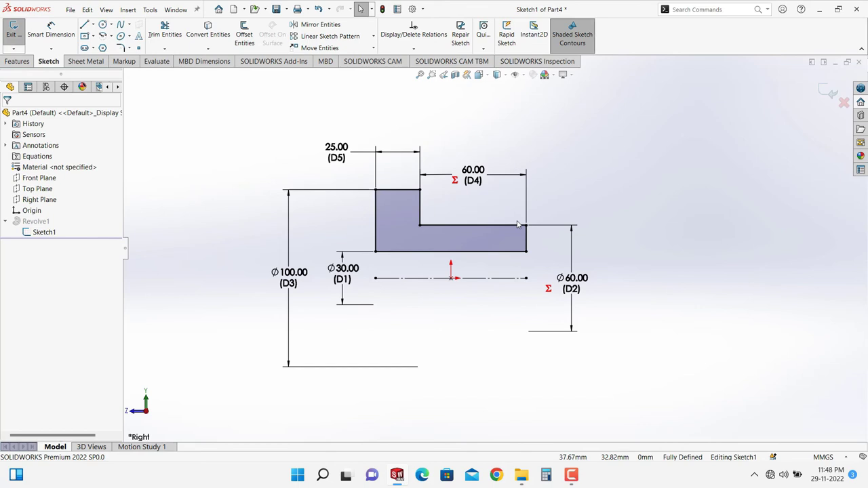
# Step: Inspect the value of the flange width dimension D5 in its Modify dialog and close the dialog
pyautogui.scroll(-1, 518, 224)
pyautogui.keyDown('ctrl'); pyautogui.moveTo(475, 244); pyautogui.dragTo(475, 253, button='middle'); pyautogui.keyUp('ctrl')
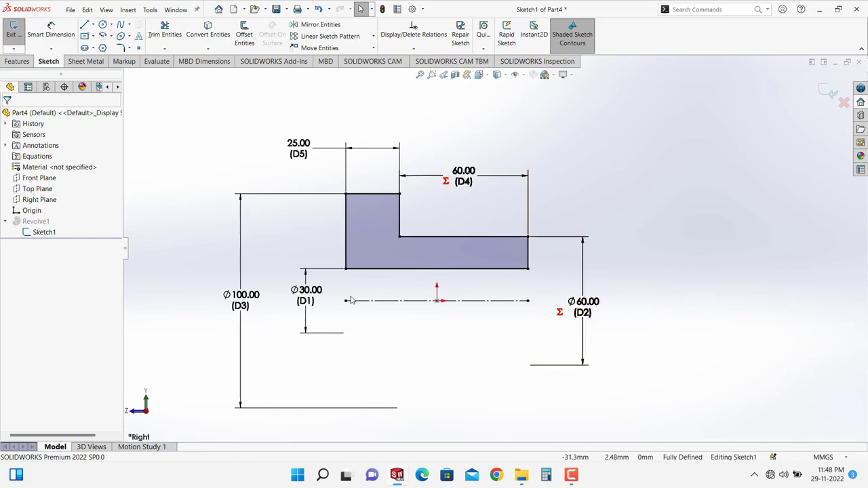
pyautogui.press('f')
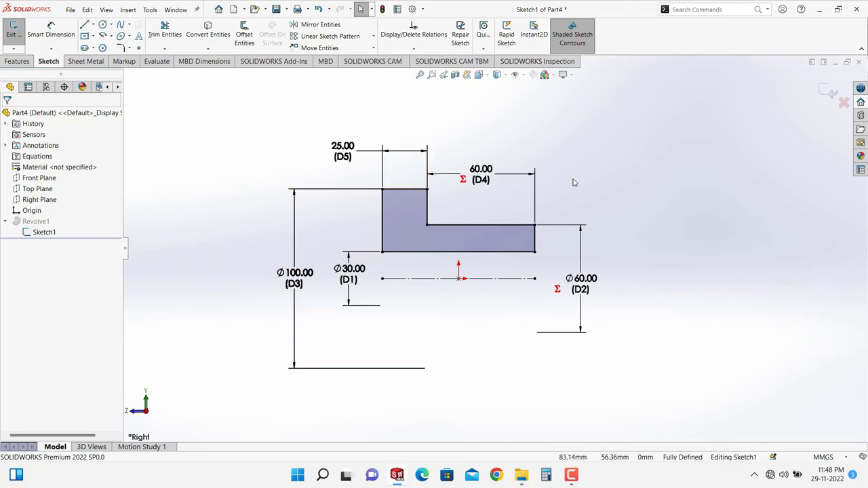
pyautogui.doubleClick(343, 156)
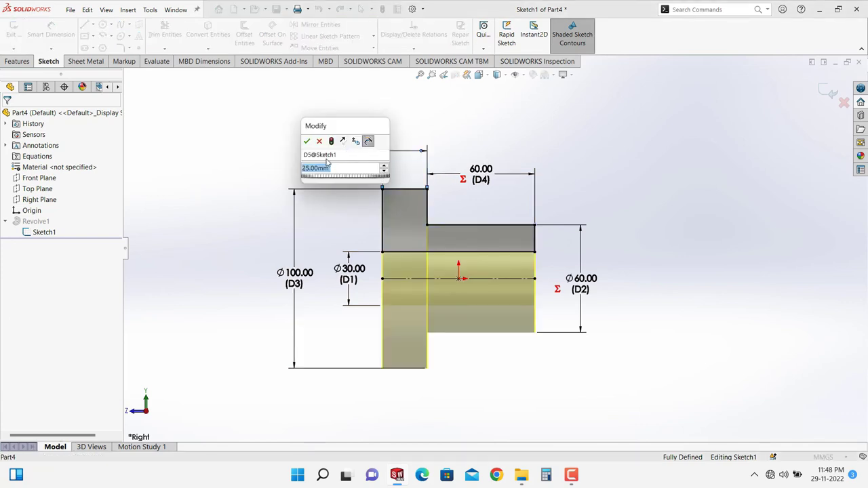
pyautogui.moveTo(325, 131); pyautogui.dragTo(279, 127)
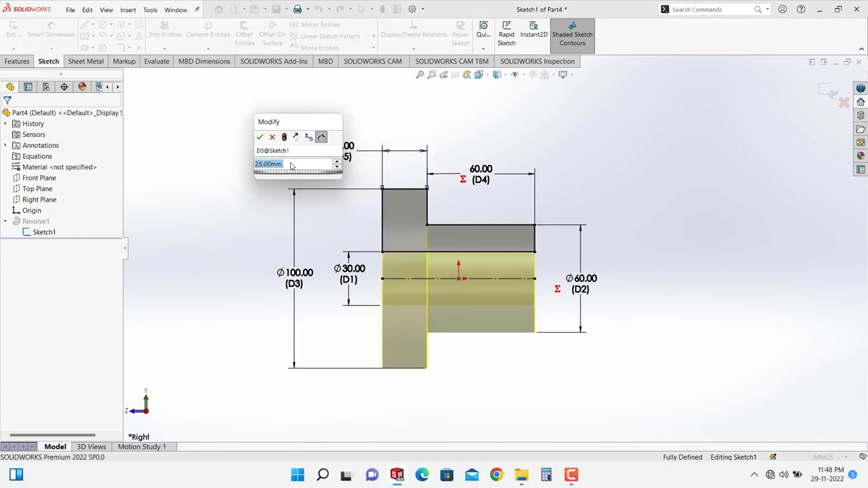
pyautogui.click(260, 137)
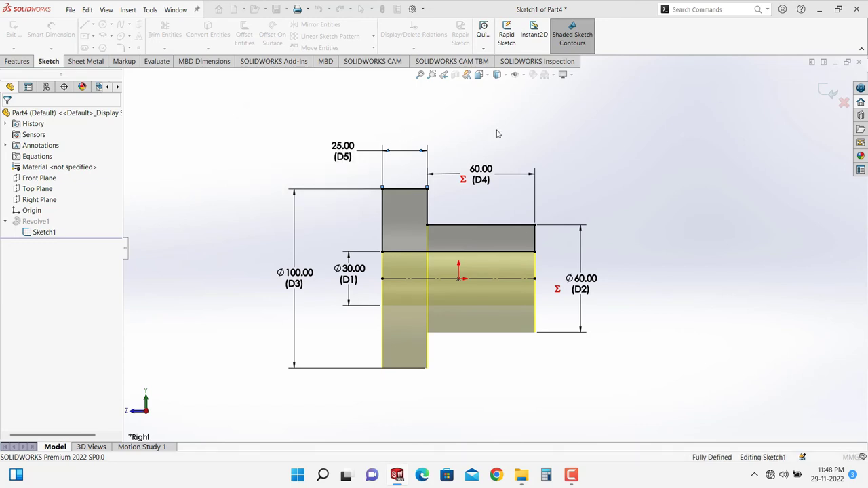
pyautogui.scroll(-2, 697, 196)
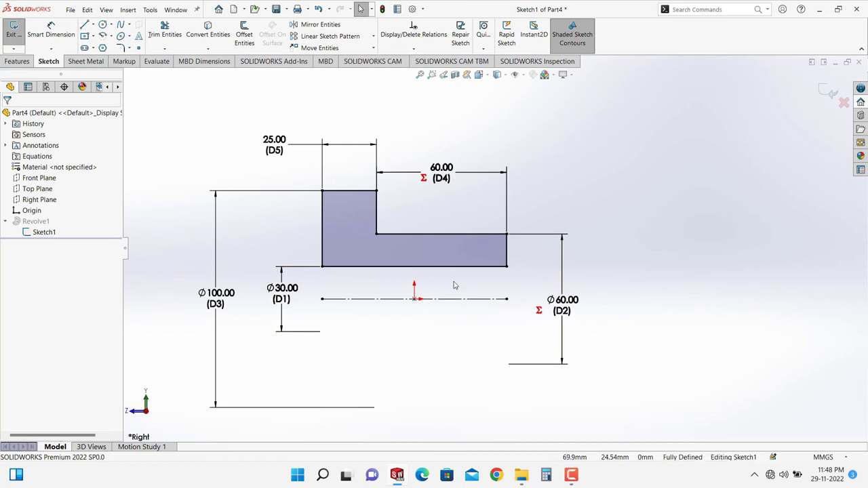
pyautogui.press('z')
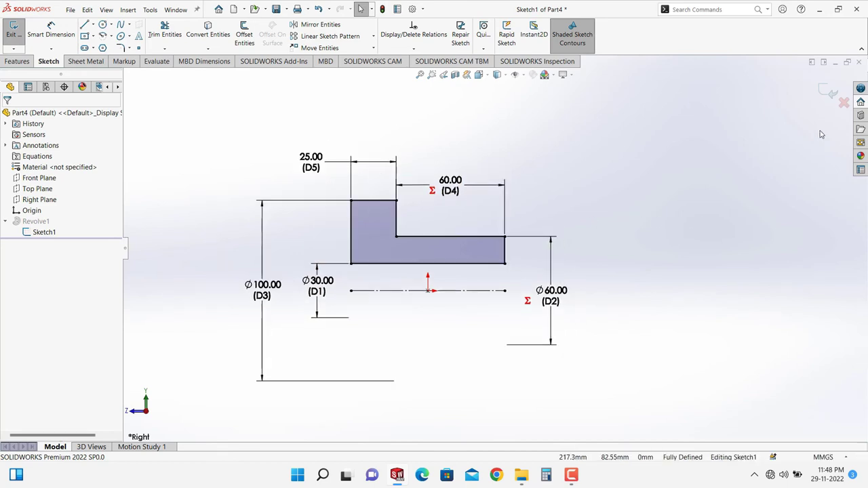
# Step: Exit the sketch to rebuild the revolved part, reopen Sketch1 and set the bore diameter D1 to 25 mm
pyautogui.click(822, 94)
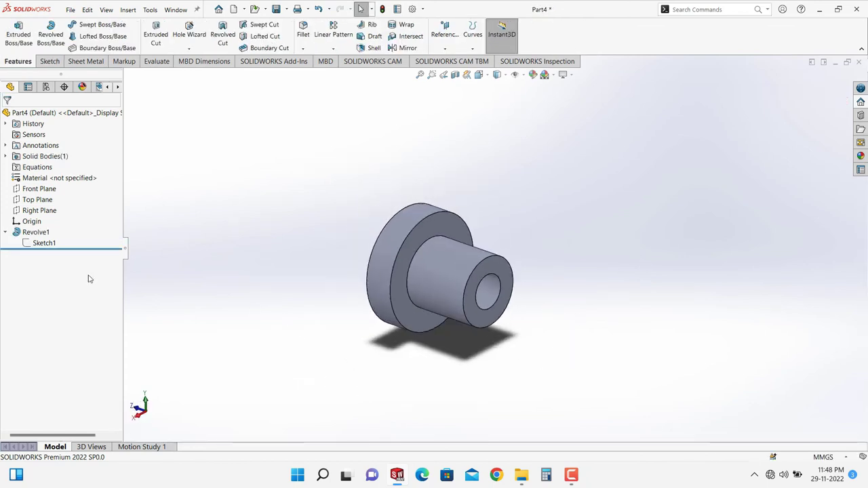
pyautogui.click(46, 244)
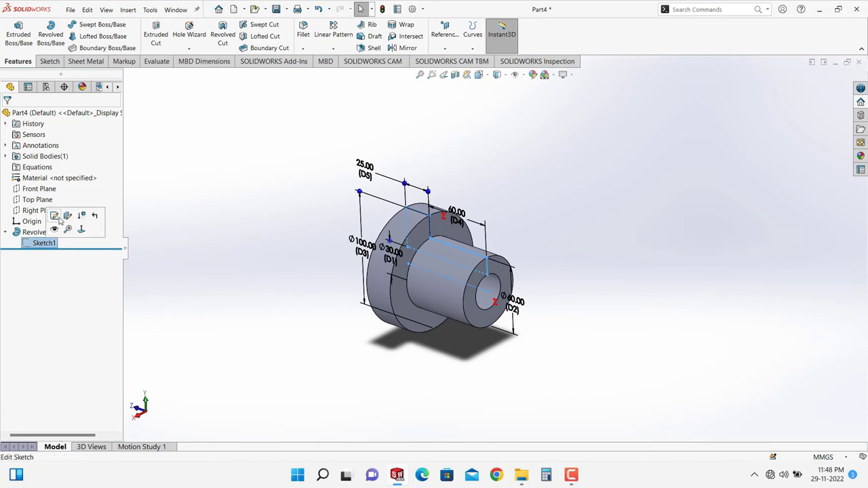
pyautogui.click(54, 216)
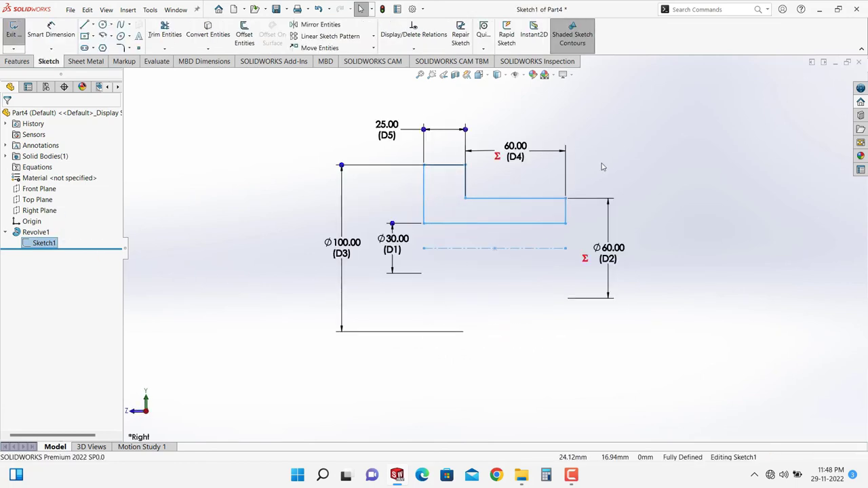
pyautogui.scroll(-2, 688, 188)
pyautogui.scroll(1, 645, 201)
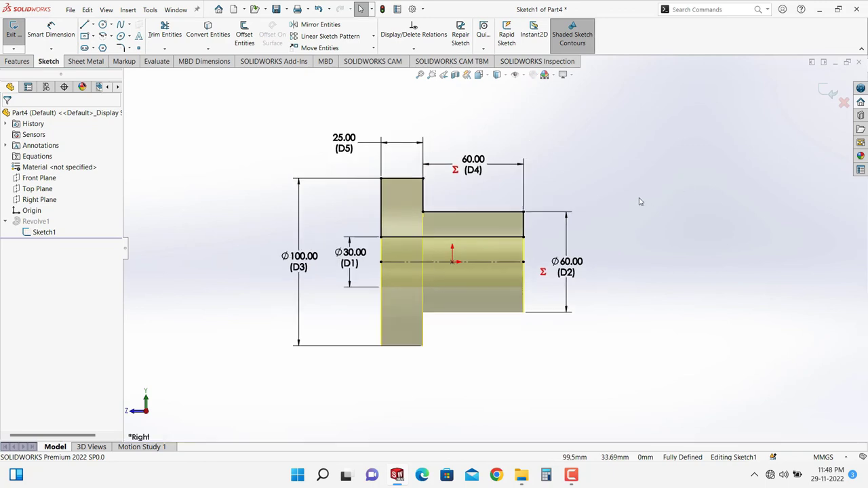
pyautogui.click(352, 255)
pyautogui.doubleClick(354, 257)
pyautogui.write('25')
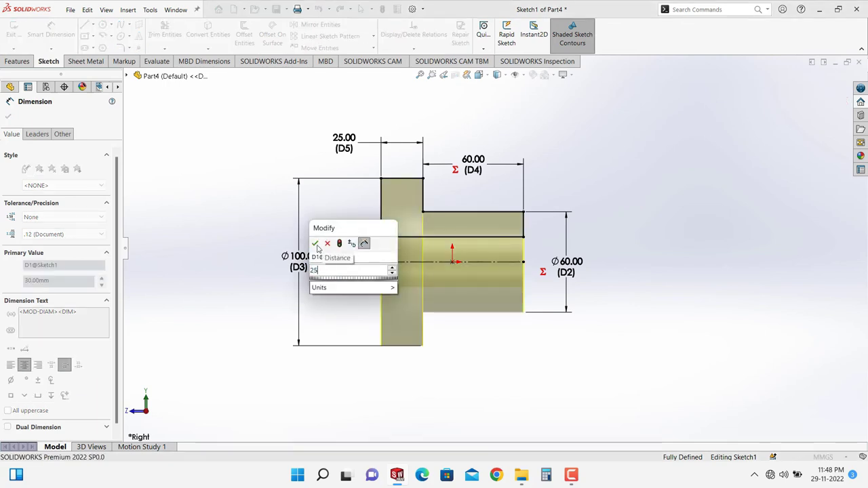
pyautogui.click(315, 245)
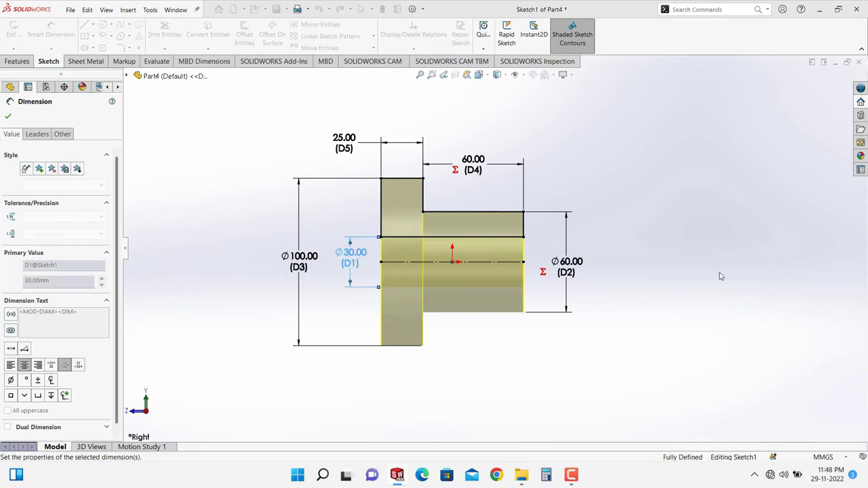
pyautogui.press('Escape')
pyautogui.scroll(-2, 469, 220)
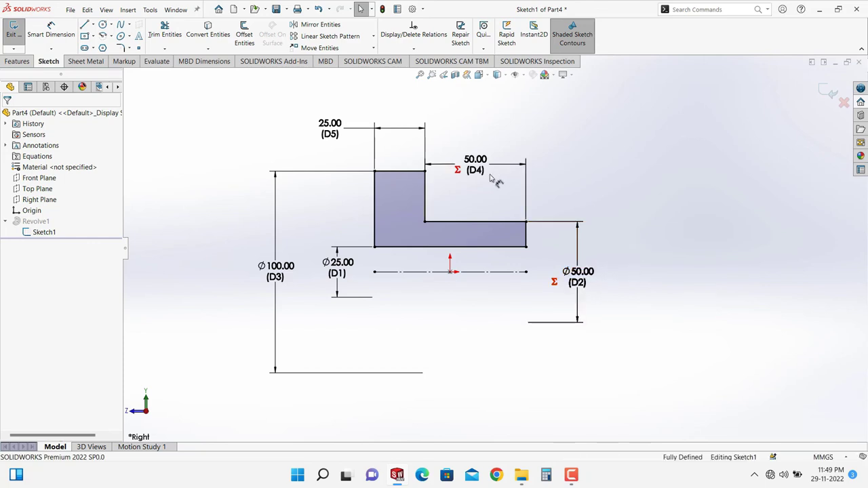
# Step: Align the hub length dimension D4 with the flange width dimension above the profile and exit the sketch to rebuild the part
pyautogui.moveTo(483, 170); pyautogui.dragTo(485, 133)
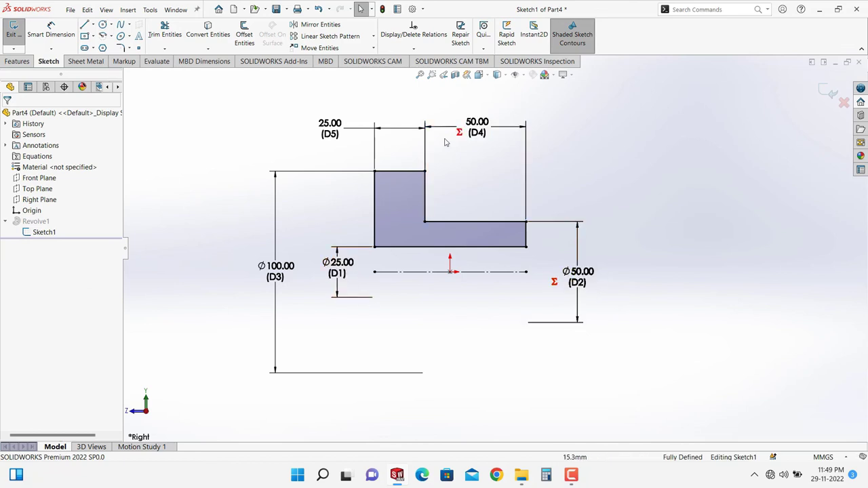
pyautogui.click(828, 93)
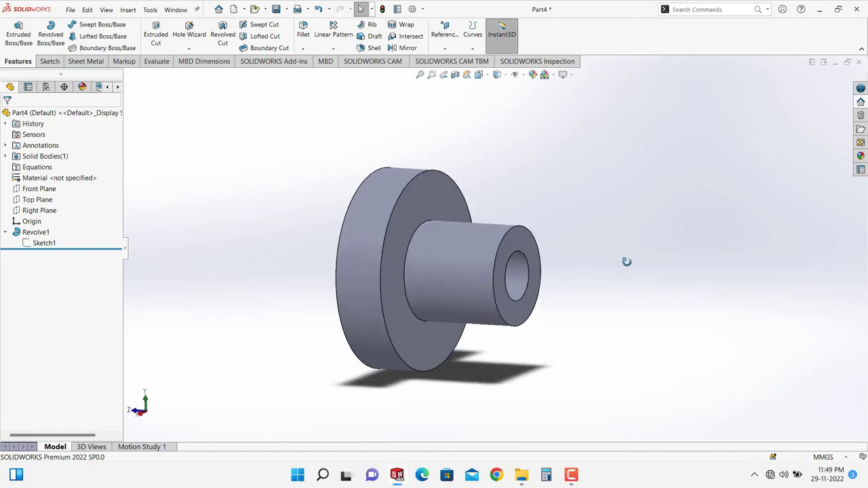
pyautogui.moveTo(516, 396); pyautogui.dragTo(573, 360, button='middle')
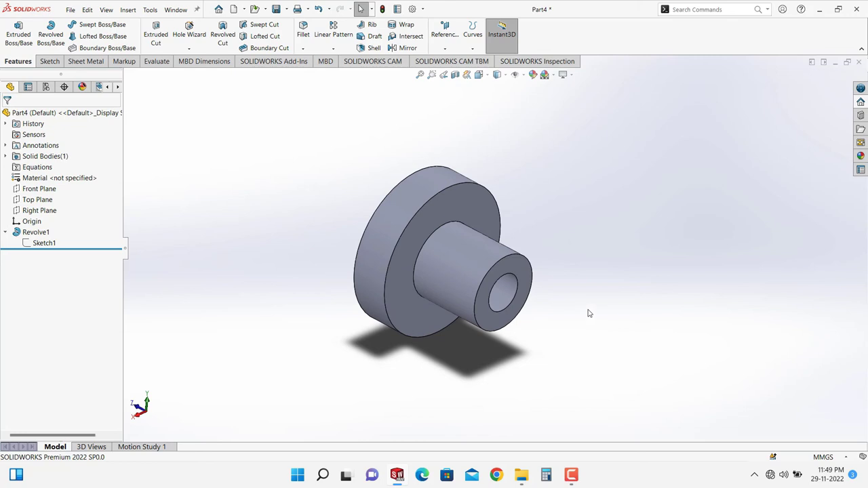
pyautogui.moveTo(597, 309); pyautogui.dragTo(564, 254, button='middle')
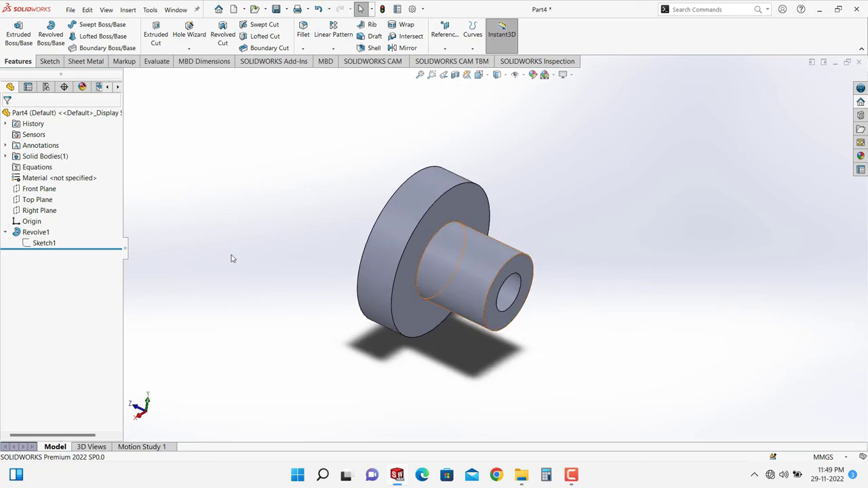
# Step: Reopen the revolve's Sketch1 for editing and set the bore diameter D1 to 15 mm
pyautogui.click(52, 246)
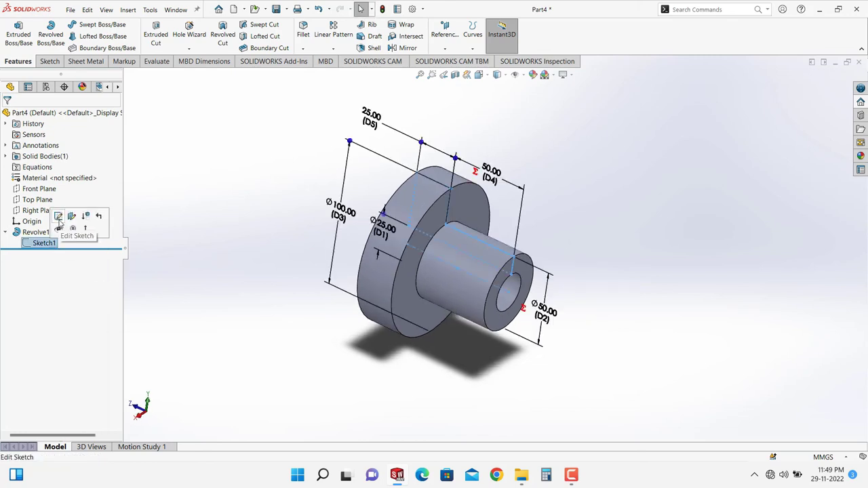
pyautogui.click(59, 217)
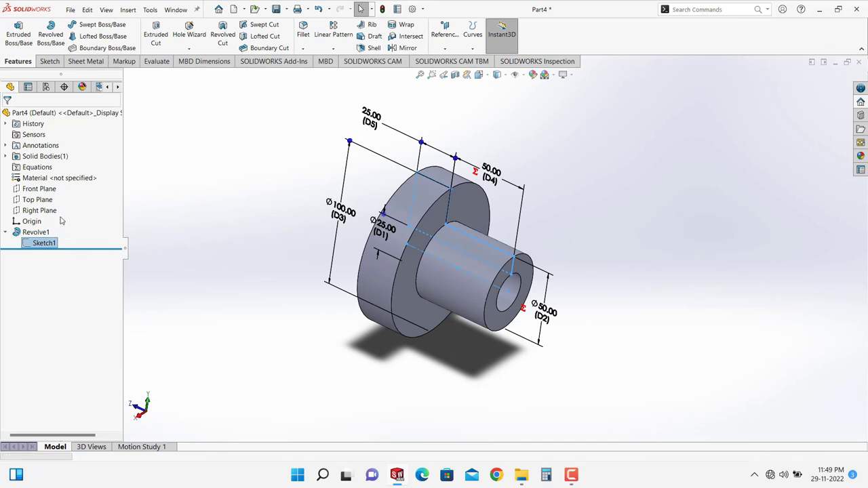
pyautogui.scroll(-1, 644, 214)
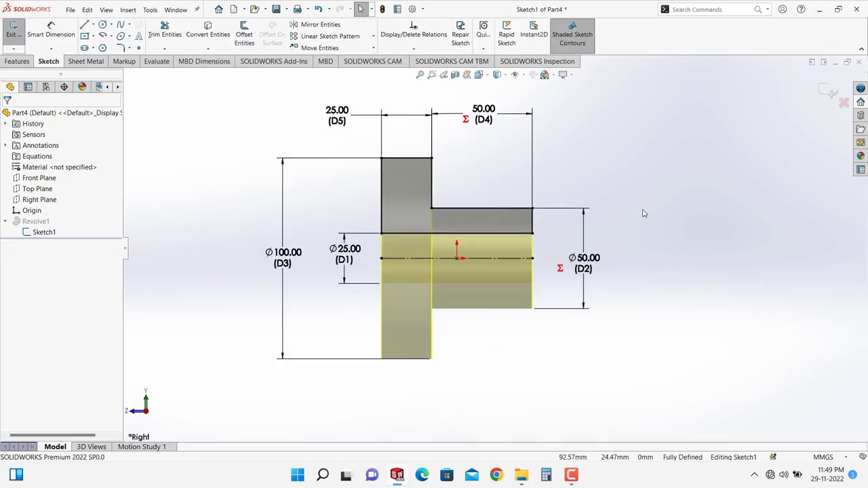
pyautogui.scroll(1, 633, 216)
pyautogui.click(369, 253)
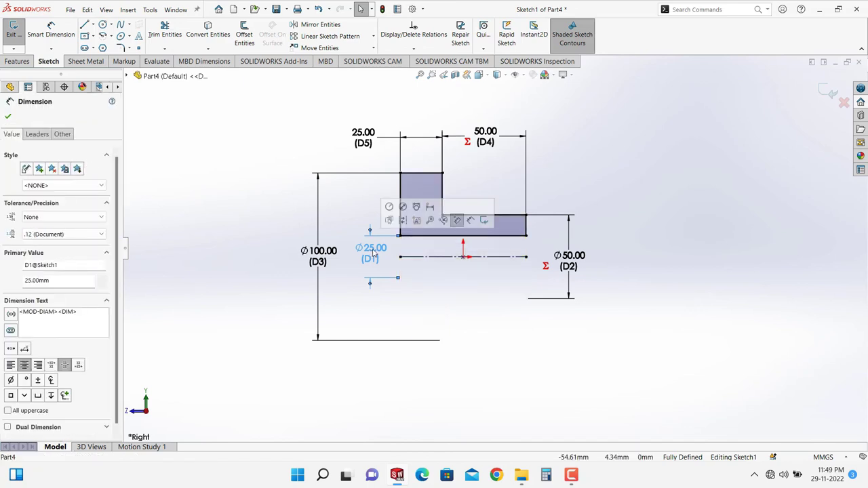
pyautogui.doubleClick(373, 254)
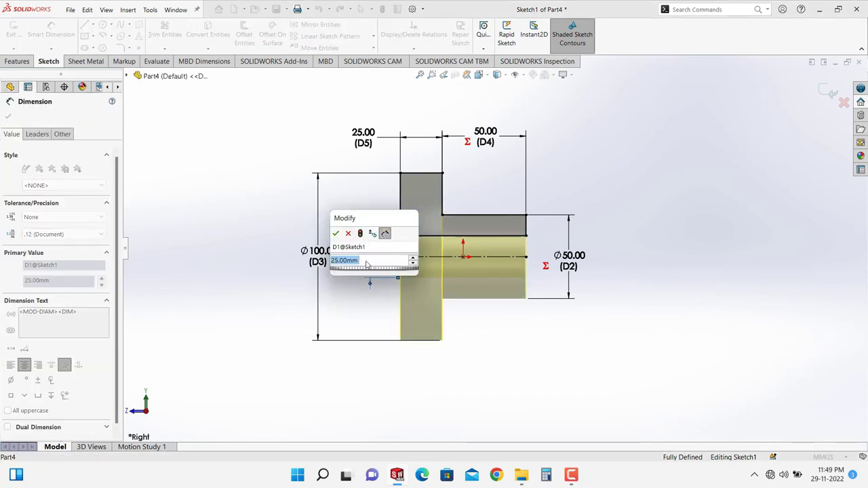
pyautogui.write('15')
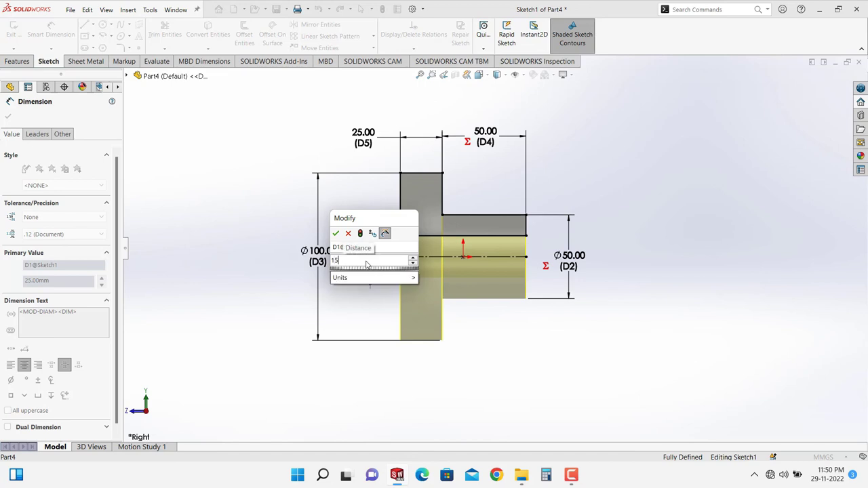
pyautogui.click(336, 234)
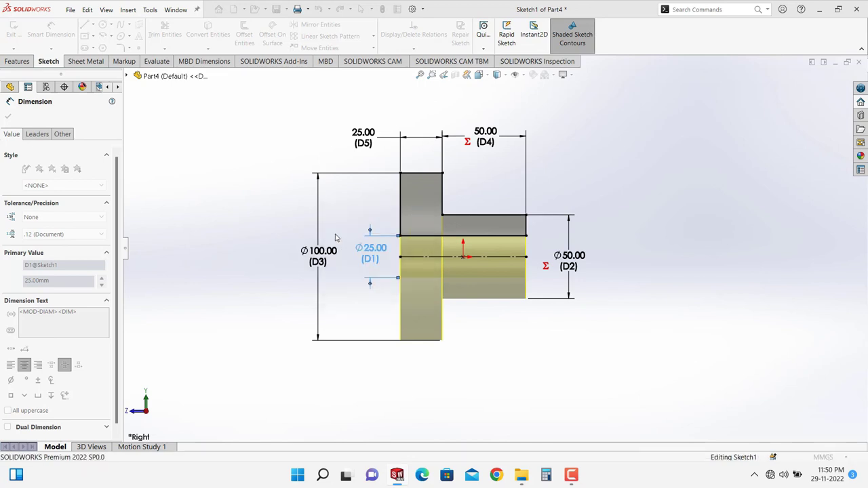
pyautogui.click(644, 218)
pyautogui.scroll(2, 510, 224)
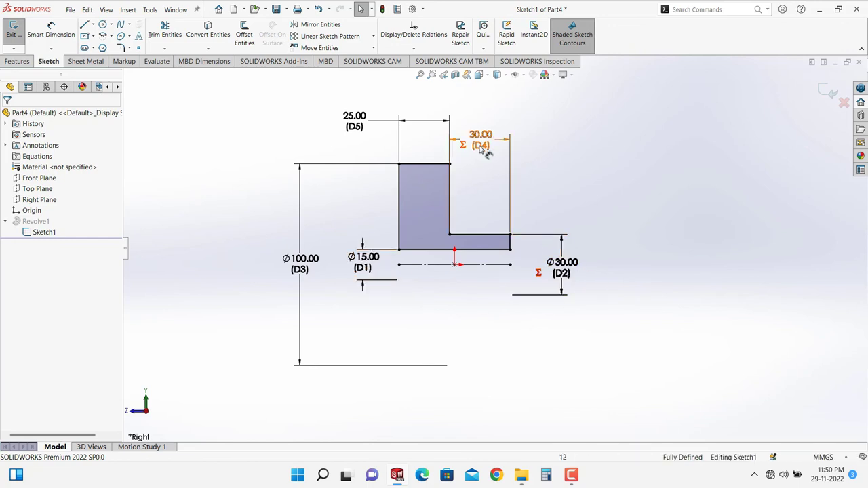
# Step: Shift the bore diameter dimension D1 slightly away from the profile and exit the sketch to rebuild the revolved part
pyautogui.moveTo(368, 273)
pyautogui.mouseDown()
pyautogui.moveTo(350, 270)
pyautogui.moveTo(361, 270)
pyautogui.mouseUp()
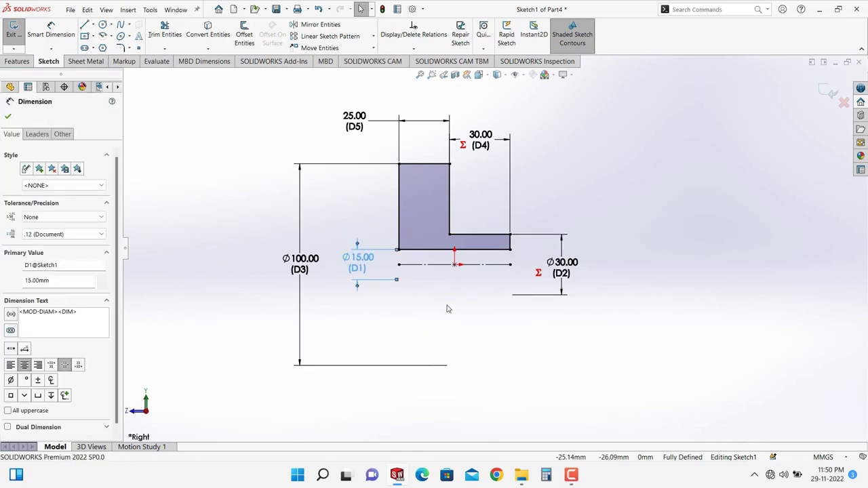
pyautogui.click(715, 230)
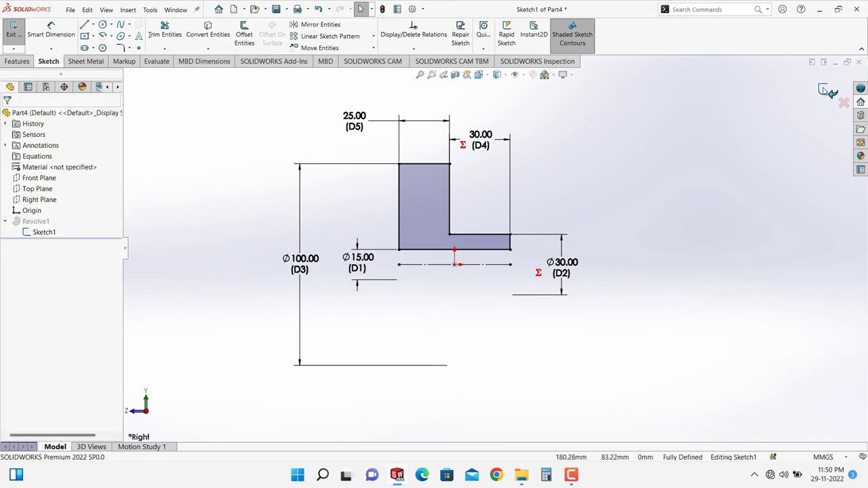
pyautogui.click(823, 90)
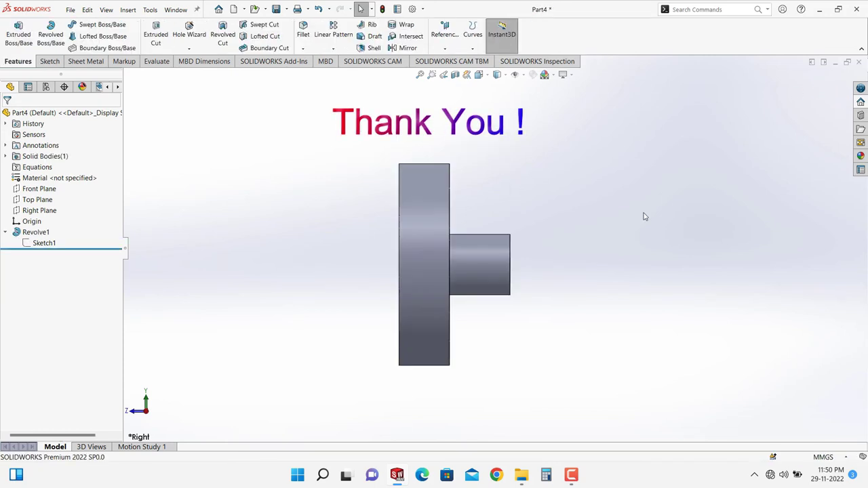
pyautogui.moveTo(623, 259); pyautogui.dragTo(569, 259, button='middle')
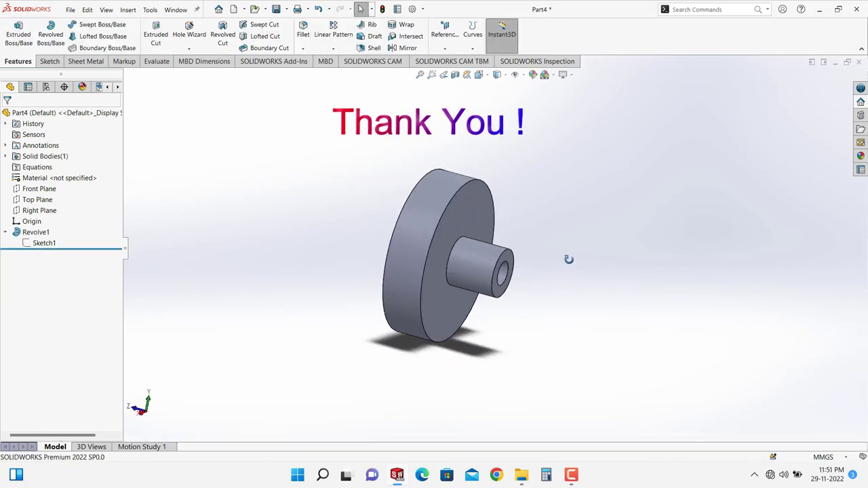